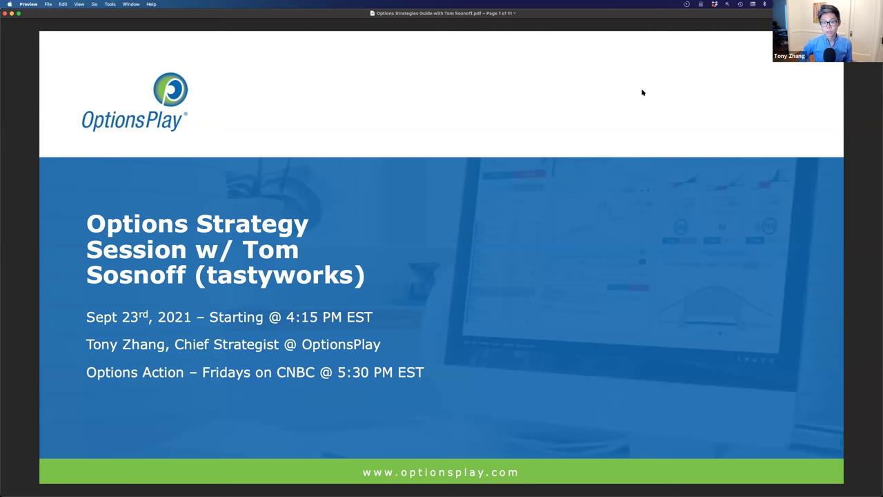
# Advance the presentation past the Disclaimer page to the Agenda page
pyautogui.press('Right')
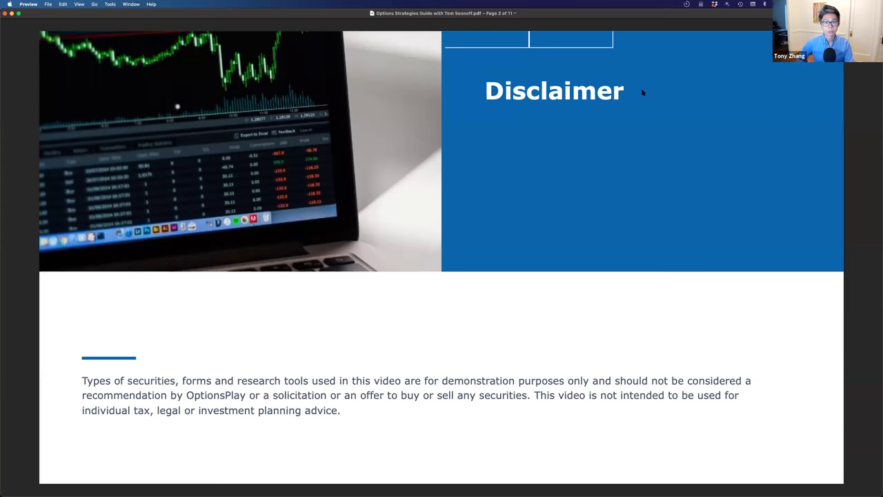
pyautogui.press('Down')
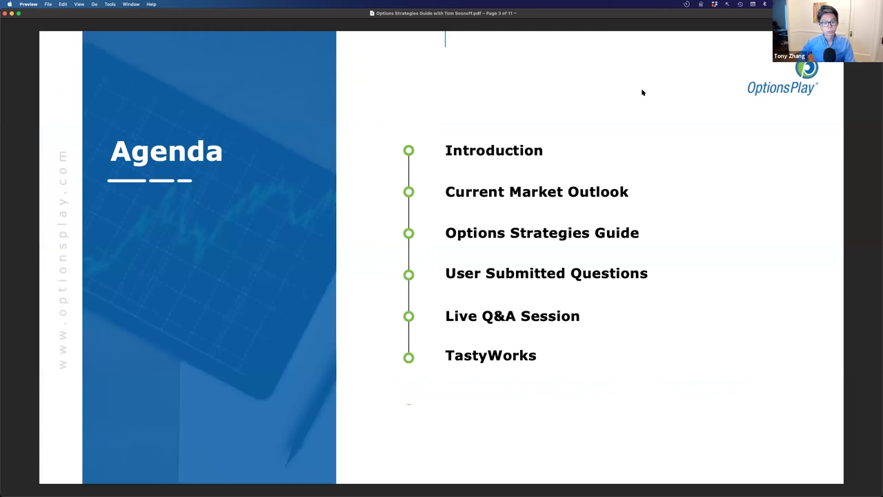
# Underline the agenda items from Introduction through Live Q&A Session, and clear the markings from the page
pyautogui.moveTo(447, 159); pyautogui.dragTo(544, 160)
pyautogui.moveTo(447, 201); pyautogui.dragTo(628, 201)
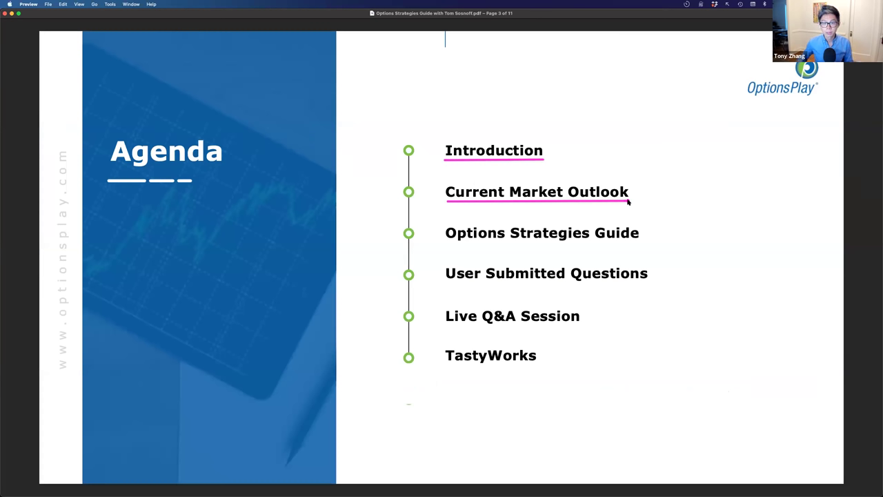
pyautogui.moveTo(447, 244); pyautogui.dragTo(646, 244)
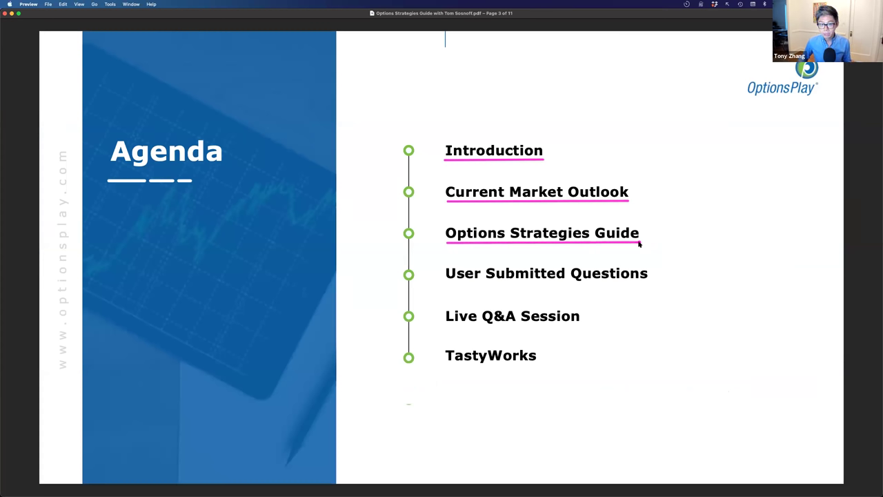
pyautogui.moveTo(451, 283); pyautogui.dragTo(646, 283)
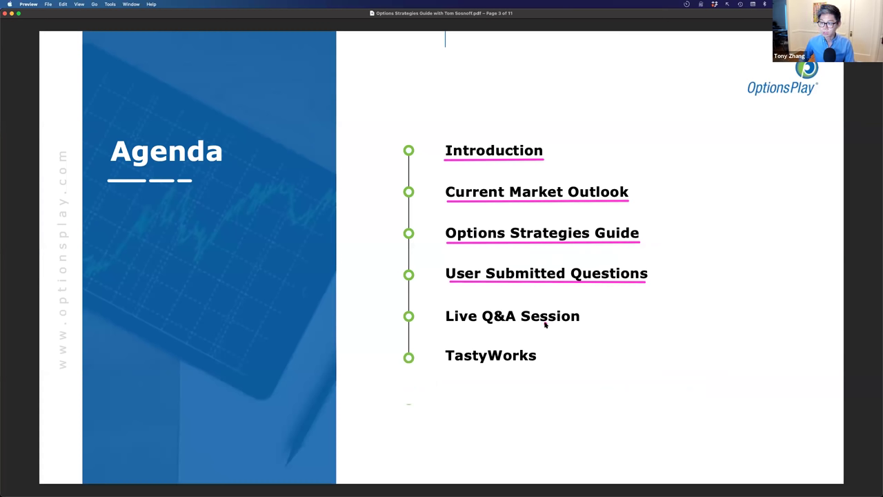
pyautogui.moveTo(447, 326); pyautogui.dragTo(579, 325)
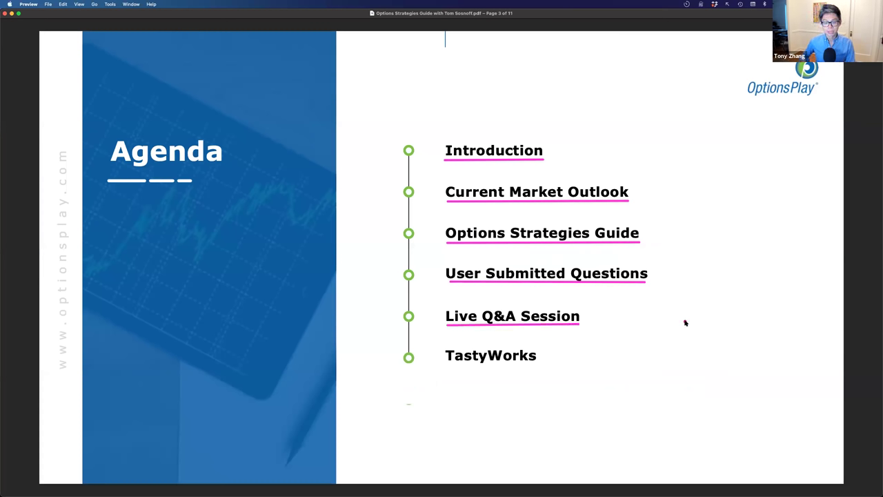
pyautogui.press('Escape')
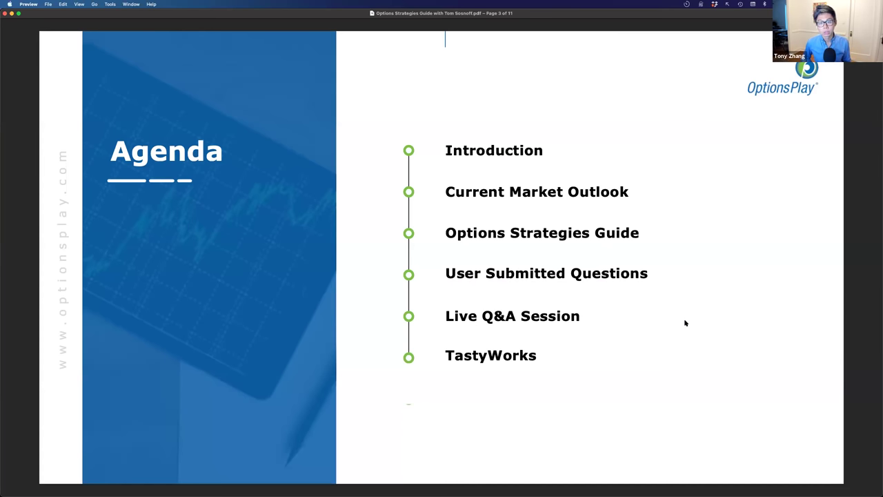
# Page through the speaker biography, Current Market Outlook and tastyworks Questions slides, and go back to TastyWorks Market Analysis
pyautogui.press('Right')
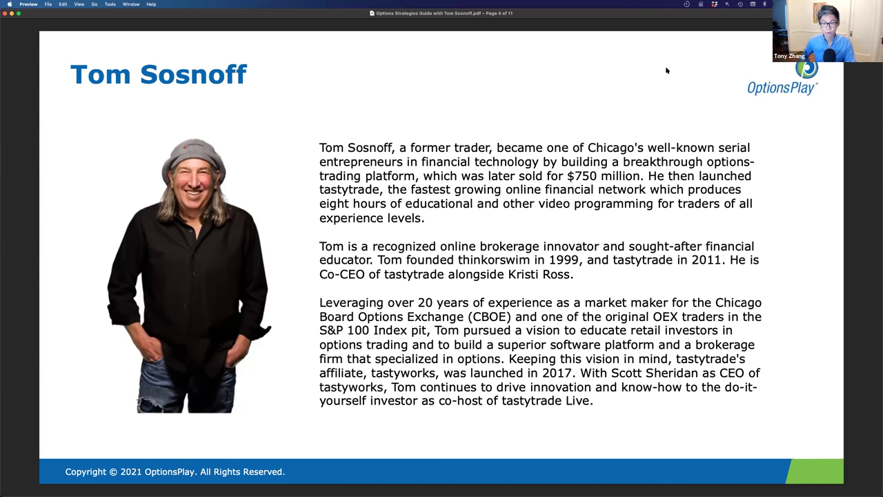
pyautogui.press('Down')
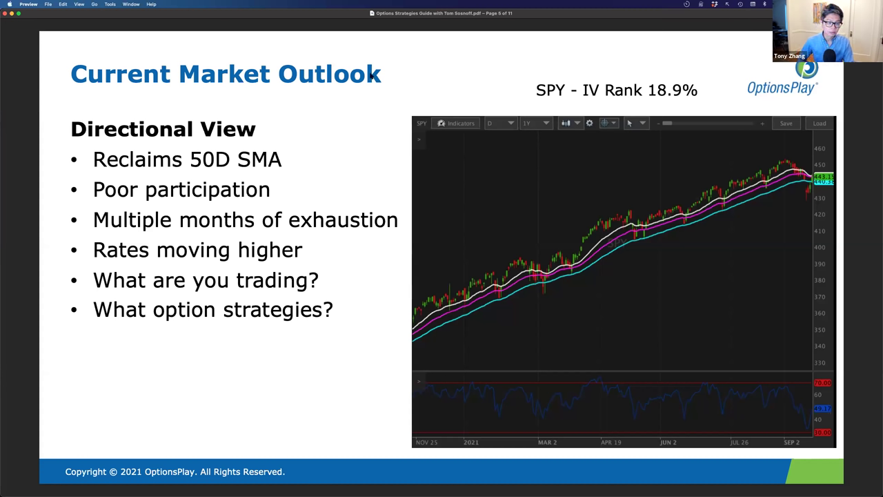
pyautogui.press('Down')
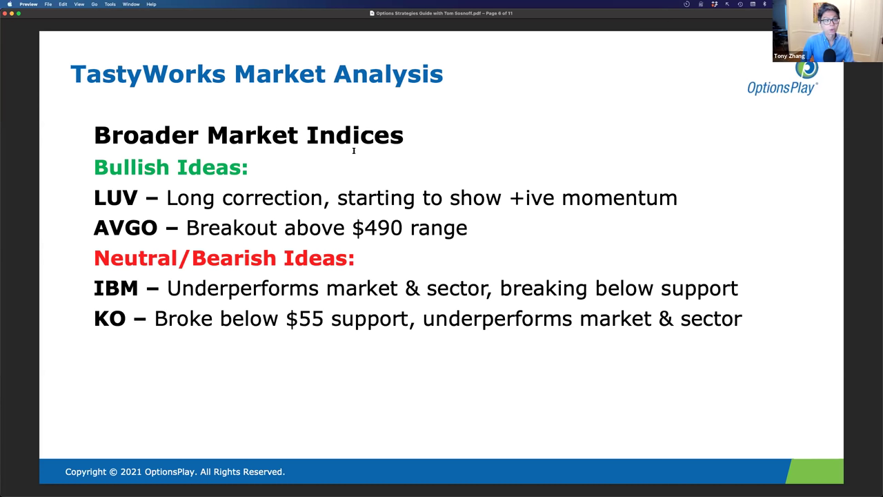
pyautogui.press('Down')
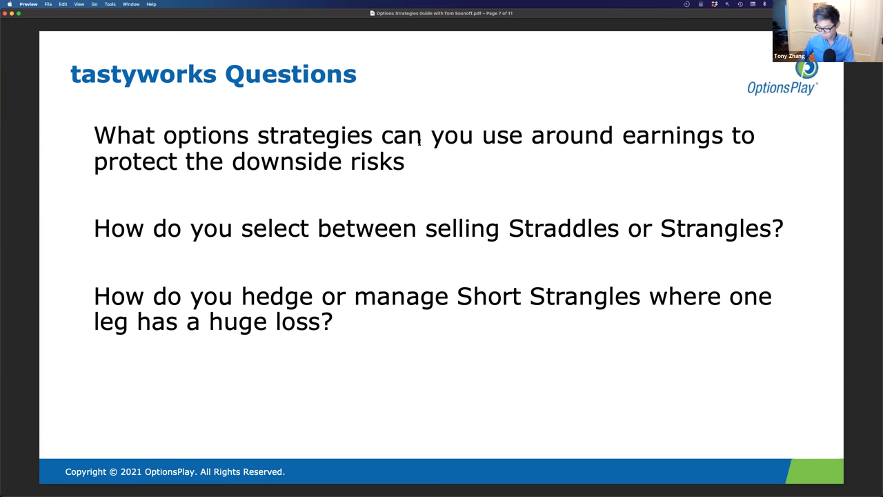
pyautogui.press('Up')
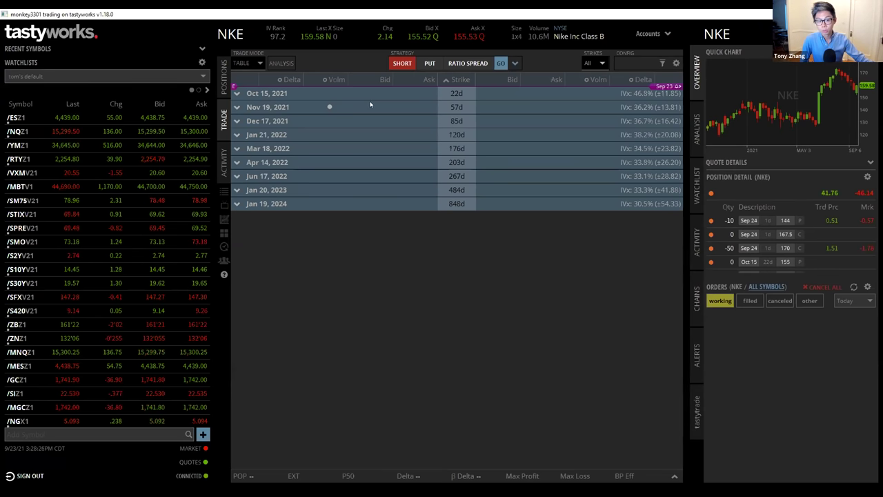
# In tastyworks, load the symbol LUV and zoom its daily chart in to the period from late June to September 2021
pyautogui.click(243, 31)
pyautogui.write('LUV')
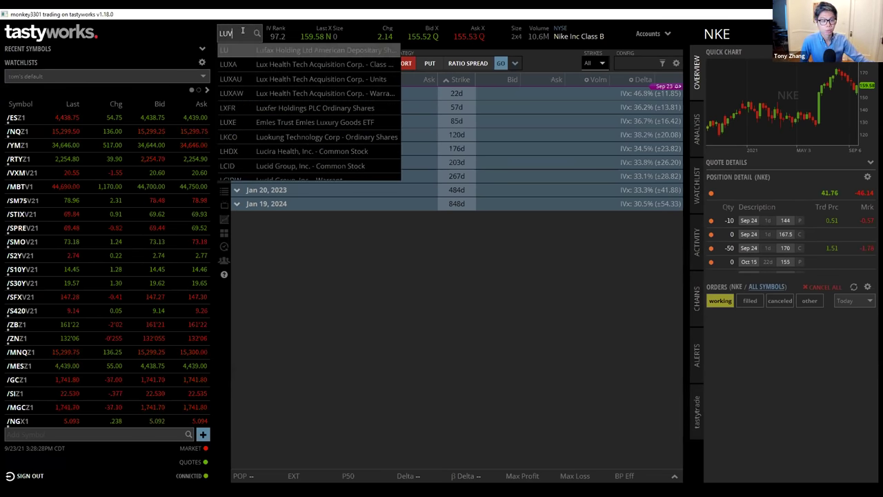
pyautogui.press('Return')
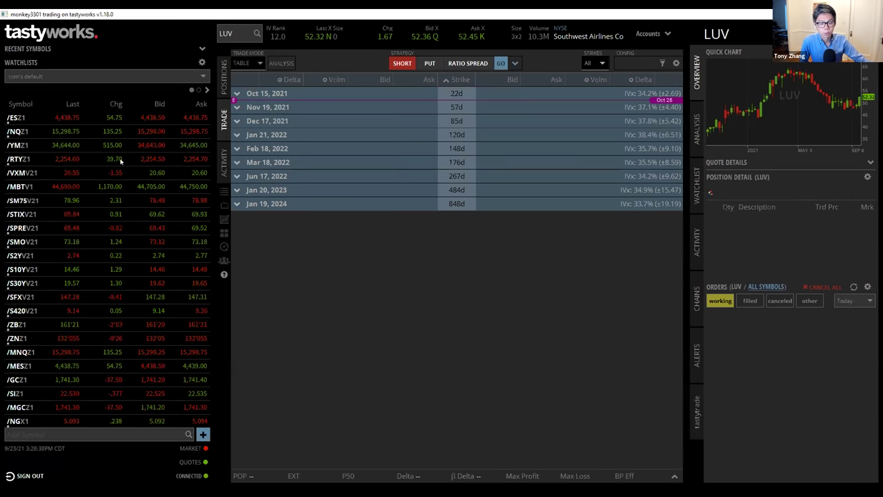
pyautogui.click(224, 218)
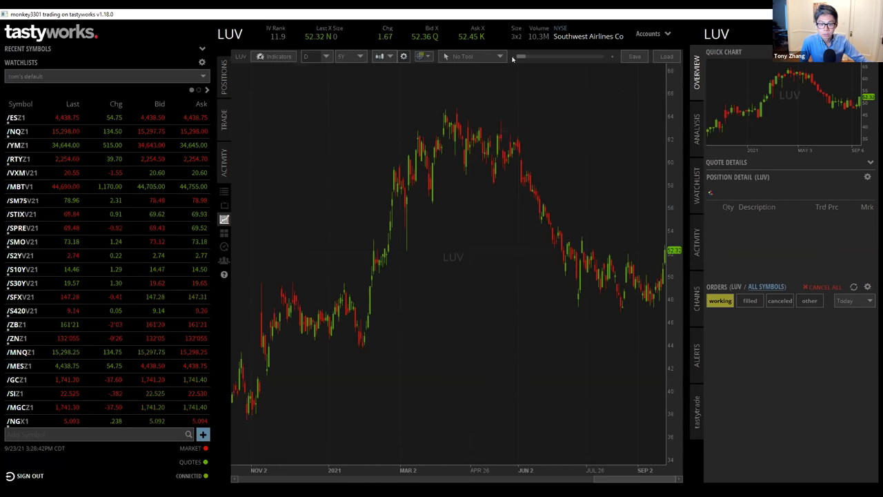
pyautogui.moveTo(519, 56); pyautogui.dragTo(545, 56)
pyautogui.scroll(5, 561, 63)
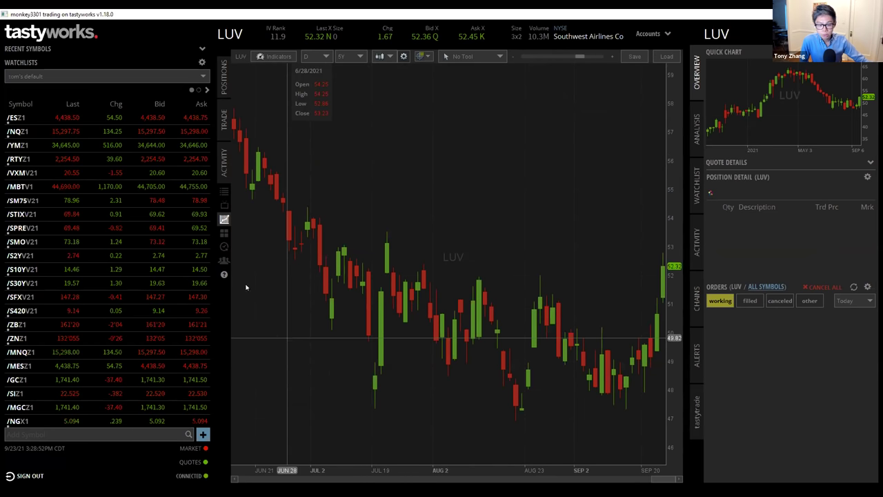
# Show the LUV option chain for the Dec 17, 2021 expiration, limited to 16 strikes
pyautogui.click(225, 123)
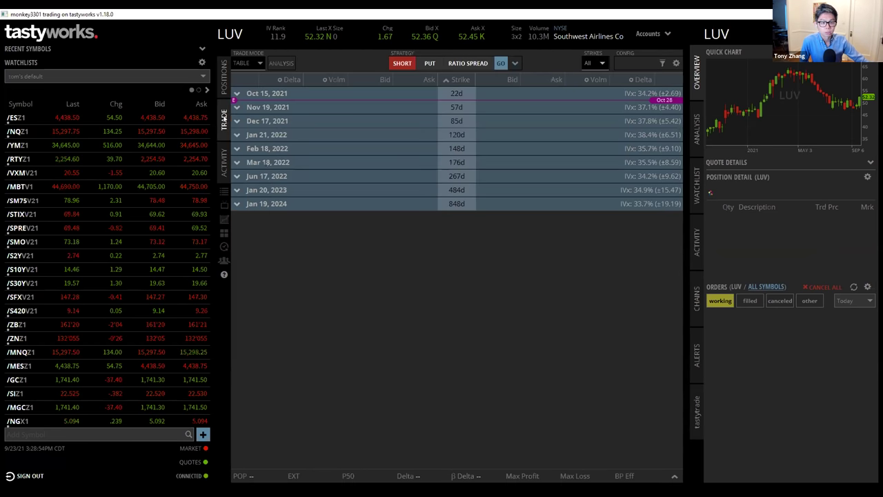
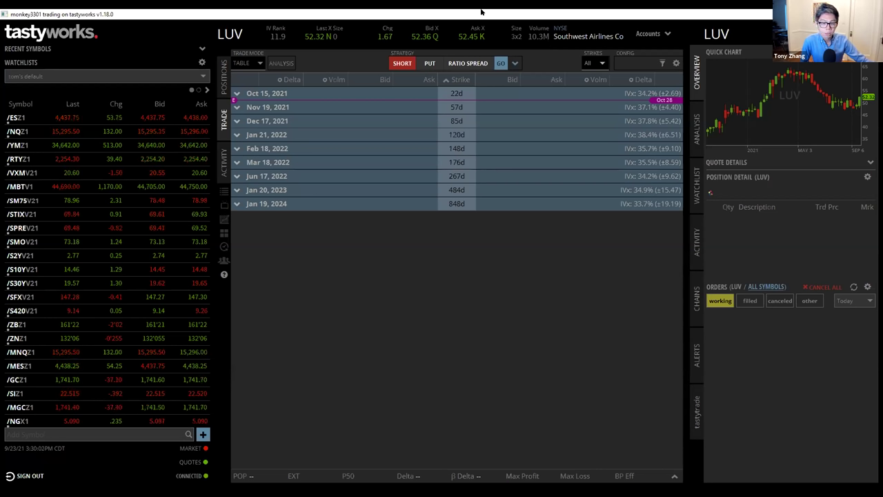
pyautogui.click(256, 120)
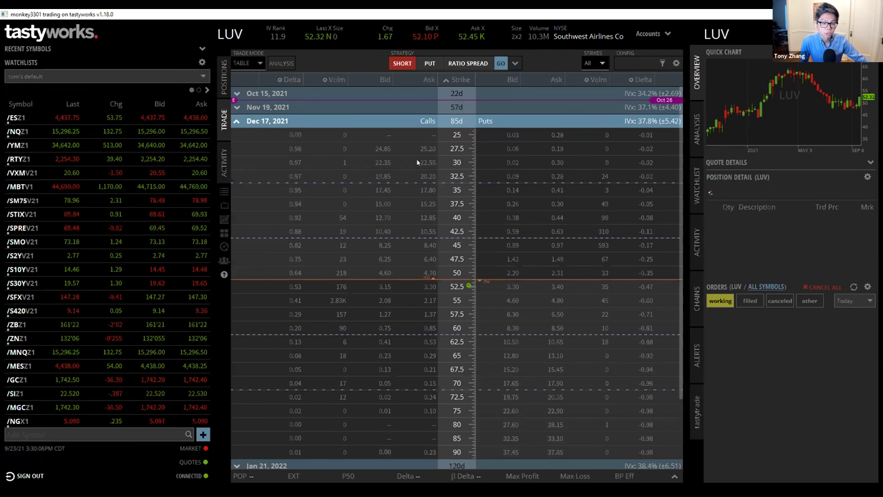
pyautogui.click(603, 64)
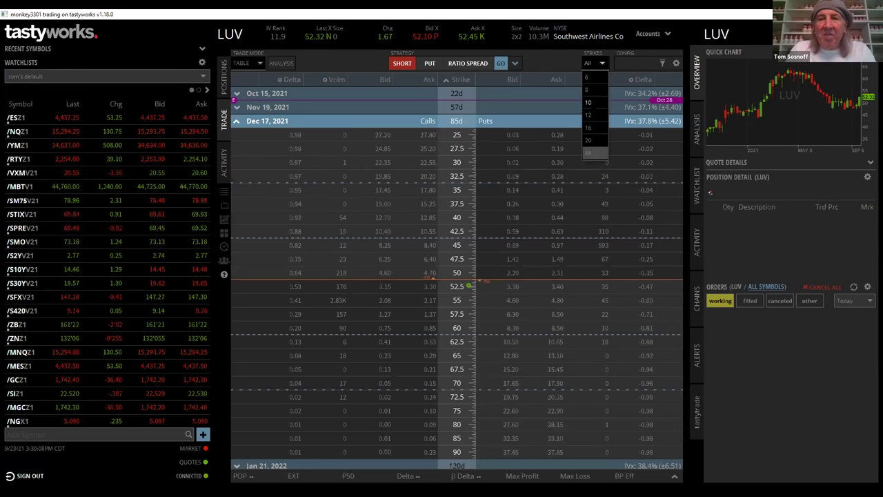
pyautogui.click(588, 127)
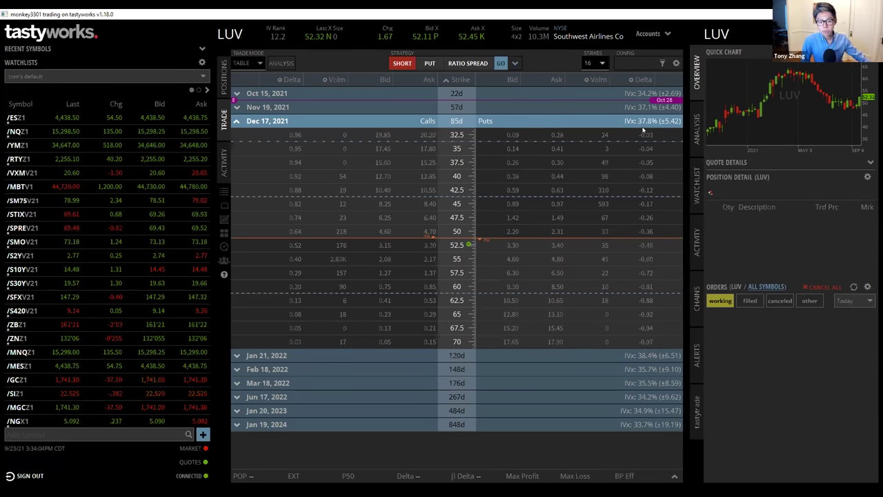
# Add a long Dec 17, 2021 call at the 50 strike to the order and reduce its quantity to 1
pyautogui.click(430, 232)
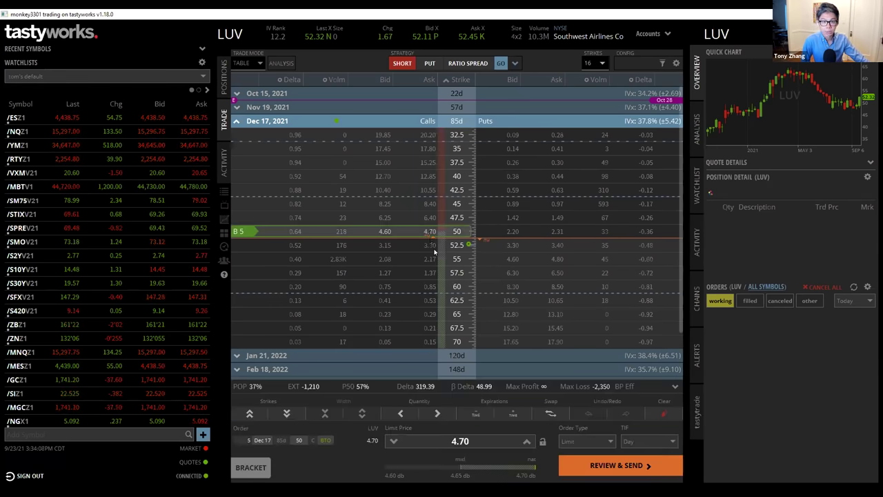
pyautogui.click(401, 414)
pyautogui.click(400, 413)
pyautogui.click(400, 413)
pyautogui.click(400, 413)
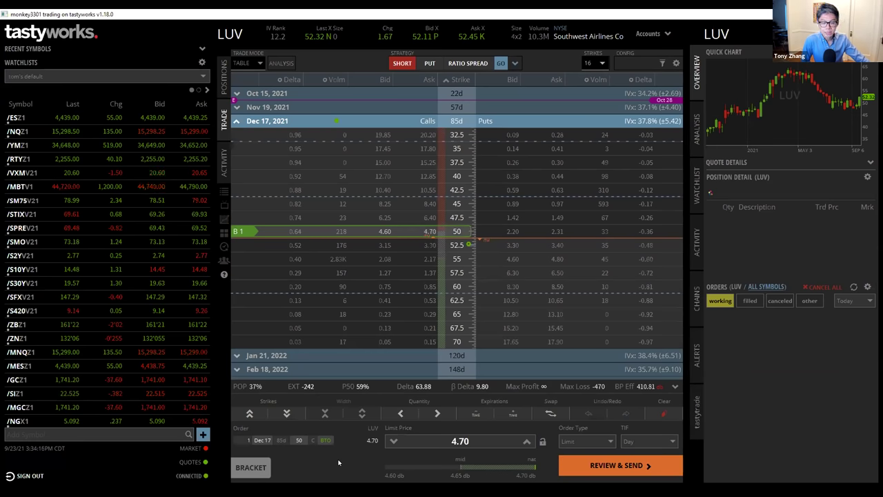
# Add a short Oct 15, 2021 call at the 54 strike to the order to form a diagonal call spread
pyautogui.click(261, 121)
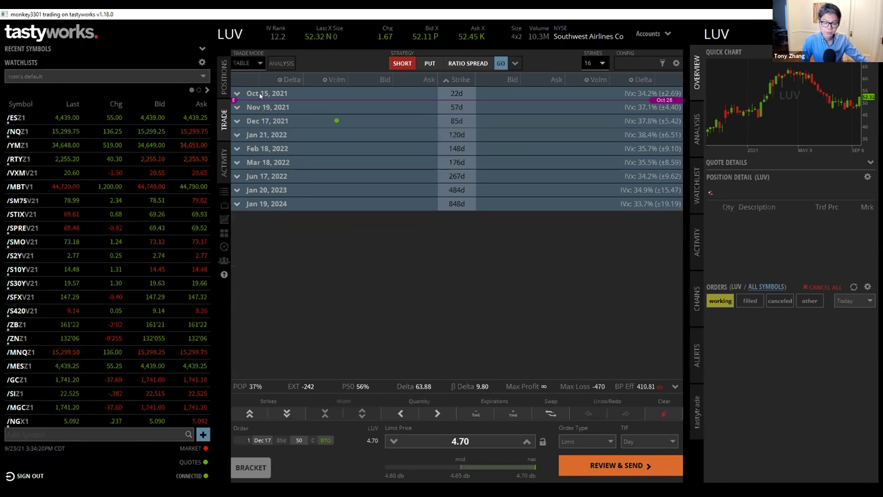
pyautogui.click(261, 95)
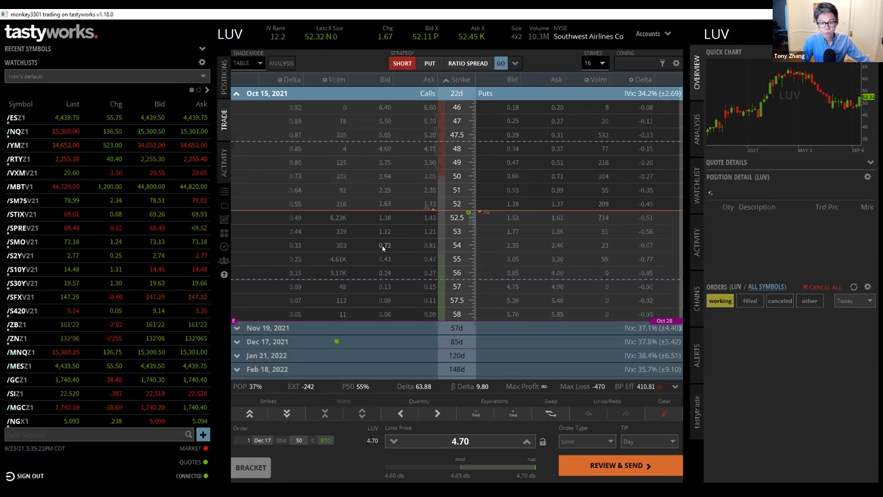
pyautogui.click(383, 246)
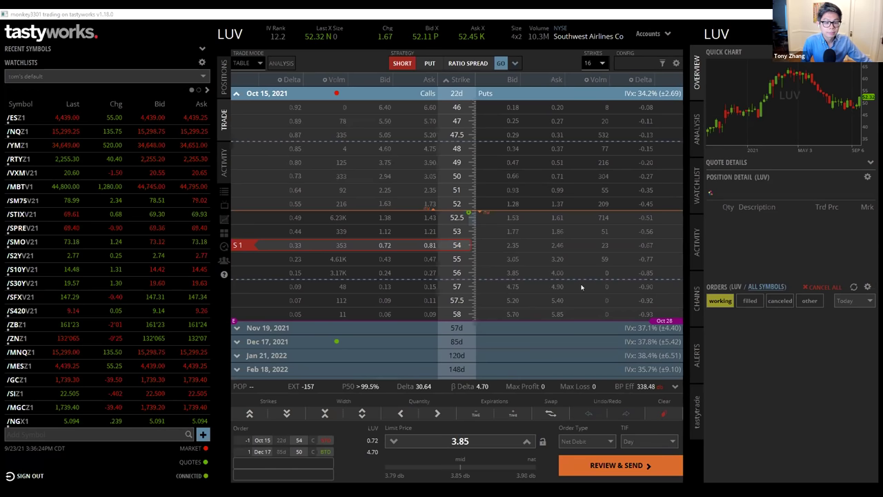
# Try the short October call at the 52.5 strike, return it to 54, and collapse the October chain
pyautogui.moveTo(385, 246); pyautogui.dragTo(387, 219)
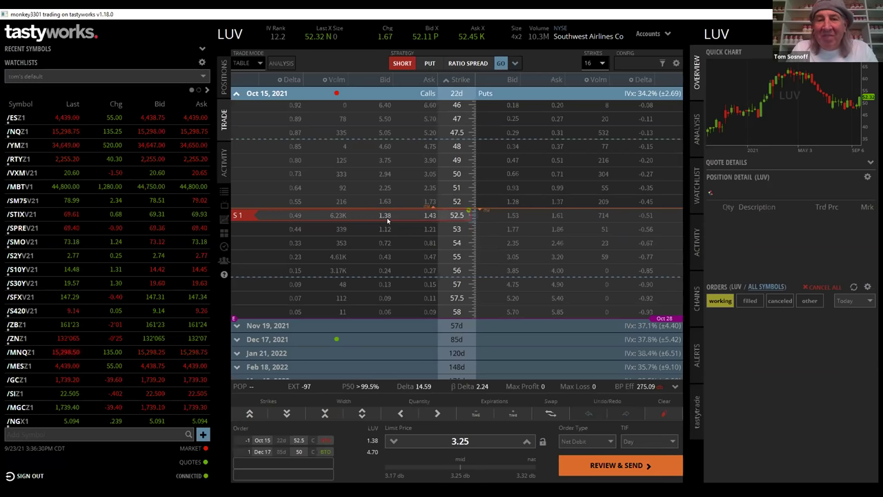
pyautogui.moveTo(387, 218); pyautogui.dragTo(392, 245)
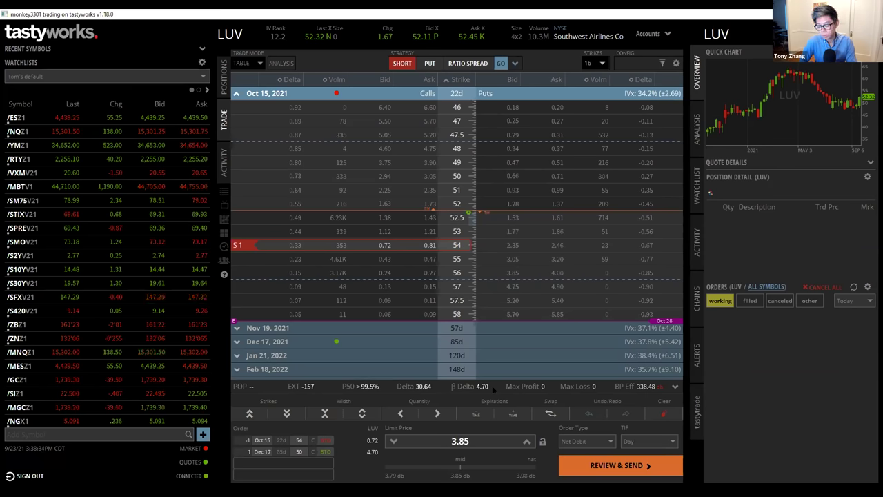
pyautogui.click(254, 95)
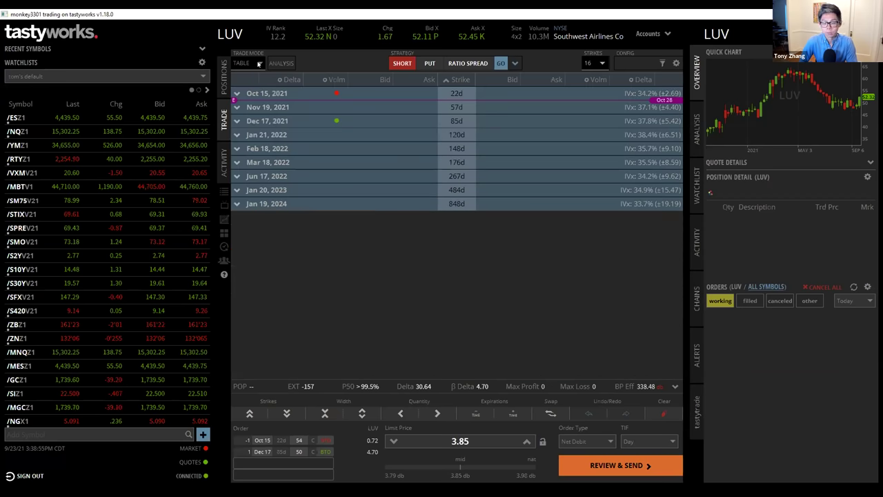
# Load the symbol IBM and zoom its daily chart in to the period from early August to September 2021
pyautogui.write('IBM')
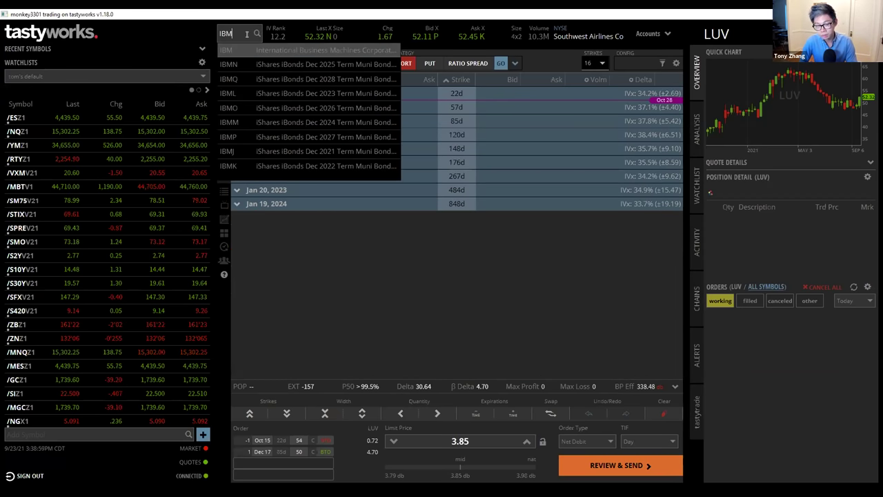
pyautogui.press('Return')
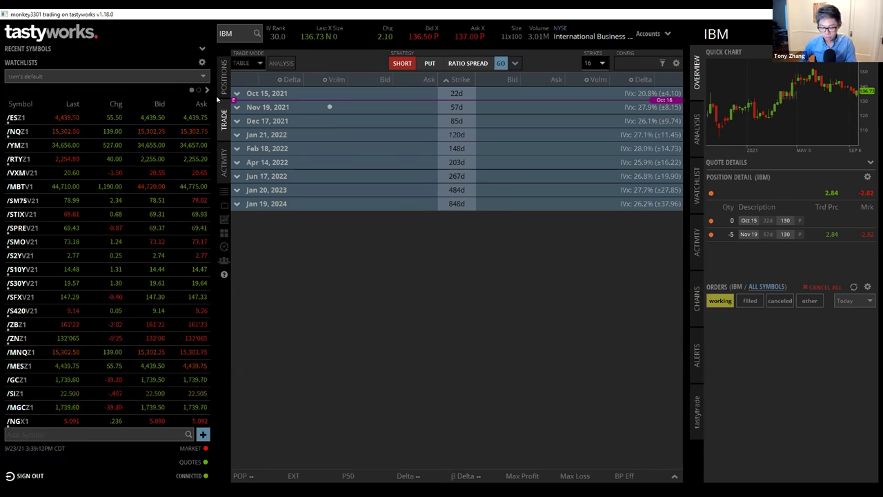
pyautogui.click(223, 219)
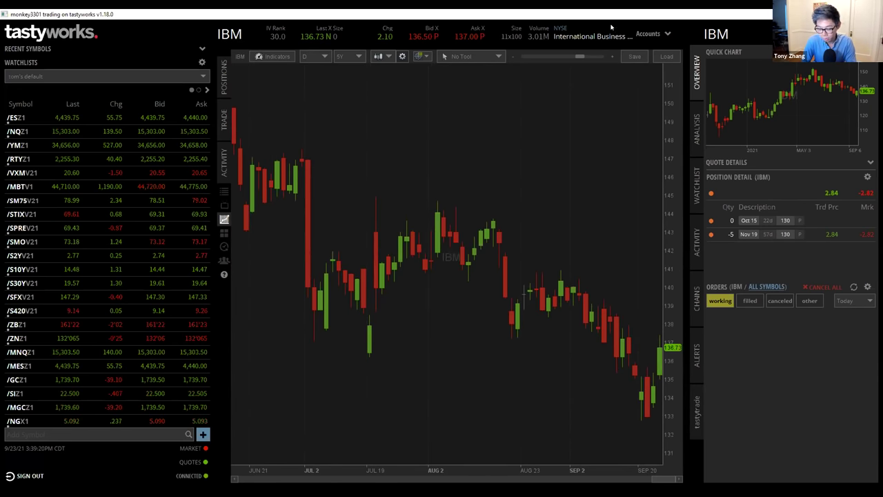
pyautogui.moveTo(578, 58); pyautogui.dragTo(590, 58)
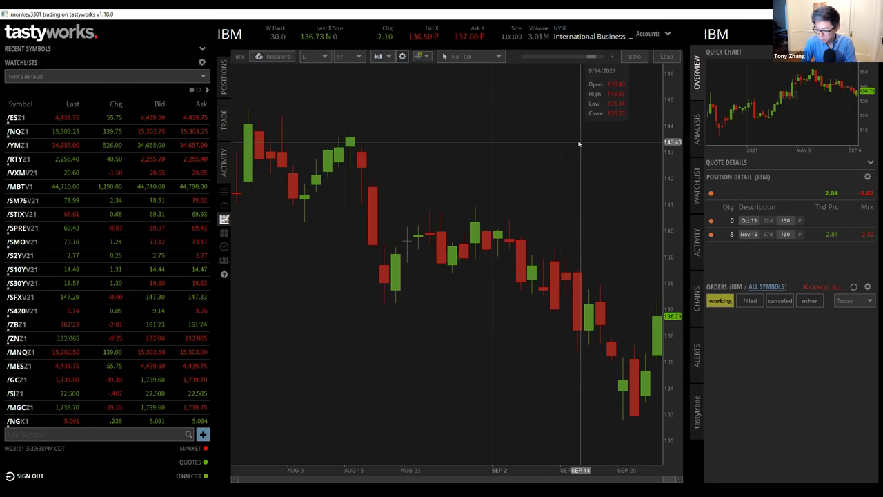
# Return to the IBM option chain and include the weekly expirations in the list
pyautogui.click(225, 121)
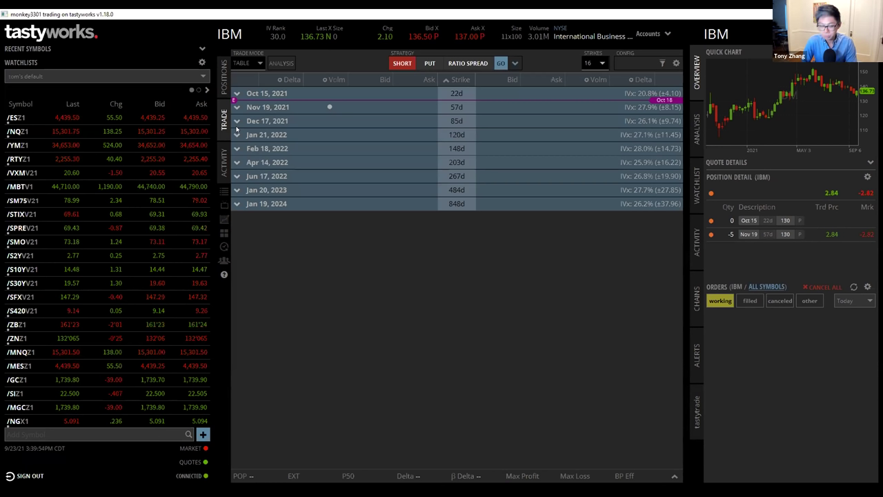
pyautogui.click(663, 63)
pyautogui.click(671, 80)
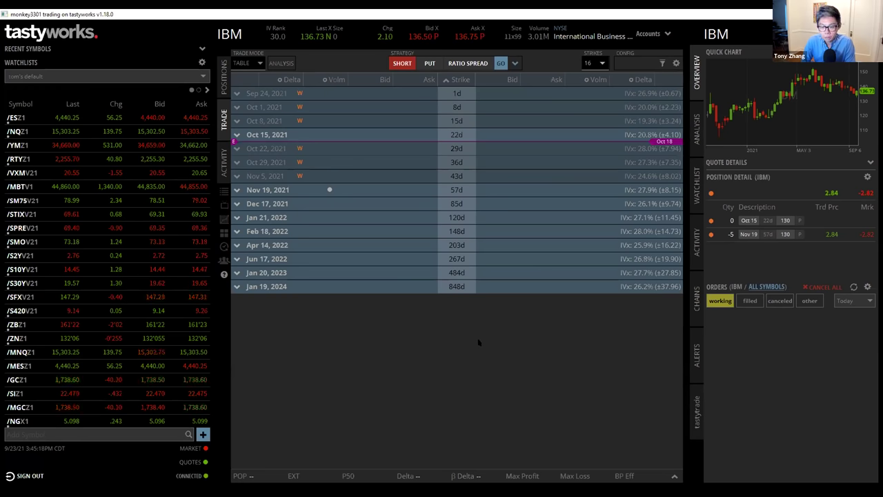
# Expand the Nov 5, 2021 weekly expiration in the IBM chain and set the number of displayed strikes to 20
pyautogui.click(256, 178)
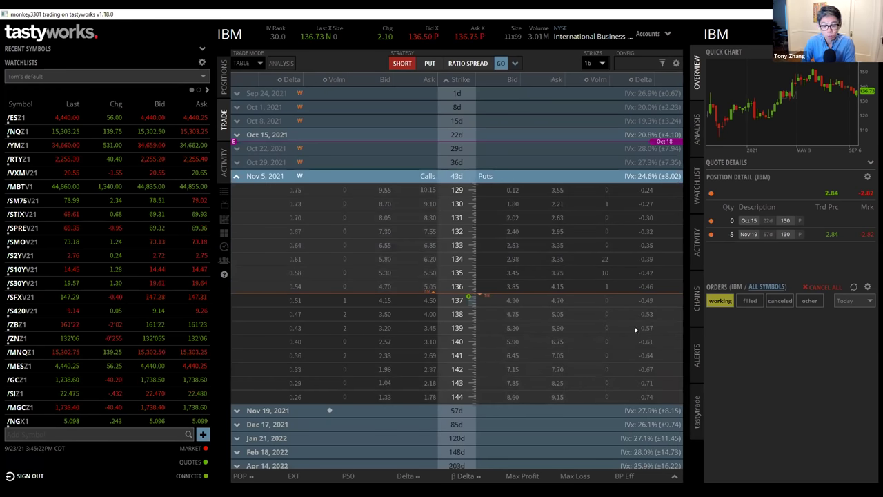
pyautogui.scroll(-2, 635, 329)
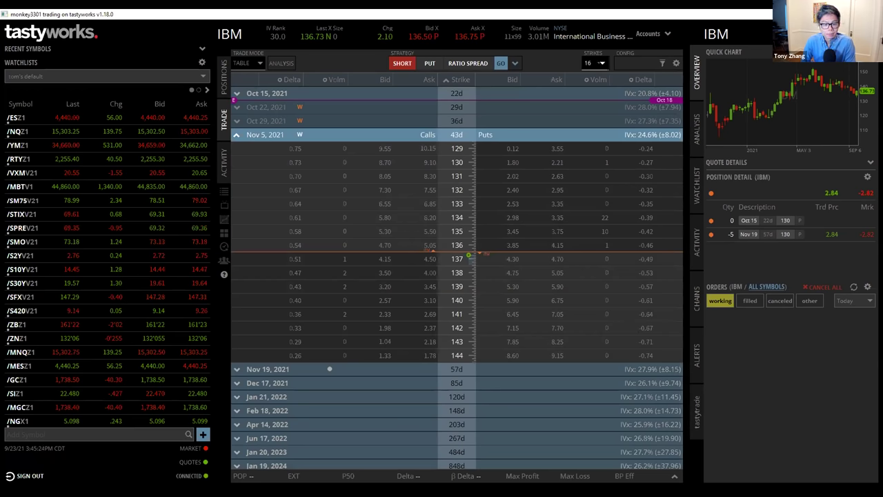
pyautogui.click(590, 63)
pyautogui.click(594, 141)
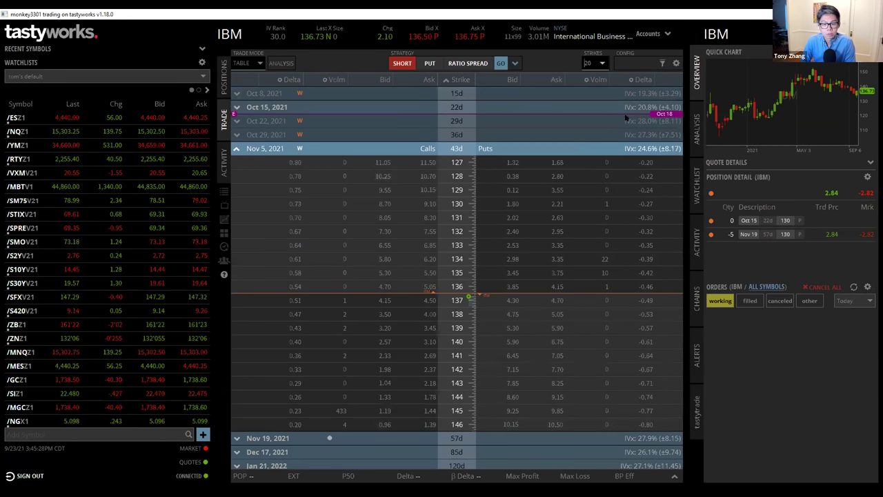
pyautogui.scroll(-5, 635, 205)
pyautogui.scroll(3, 635, 204)
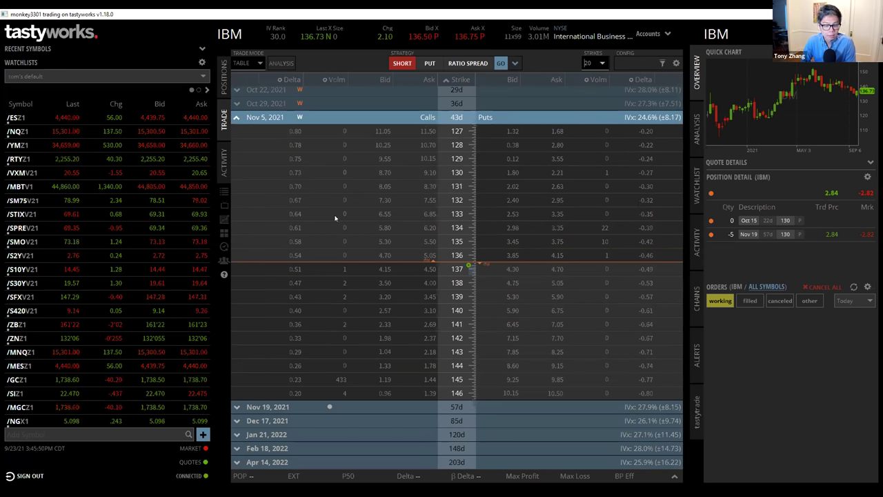
# Build a Nov 5 call credit spread by selling the 137 and buying the 144 strike, and shift it to 141/146
pyautogui.click(384, 269)
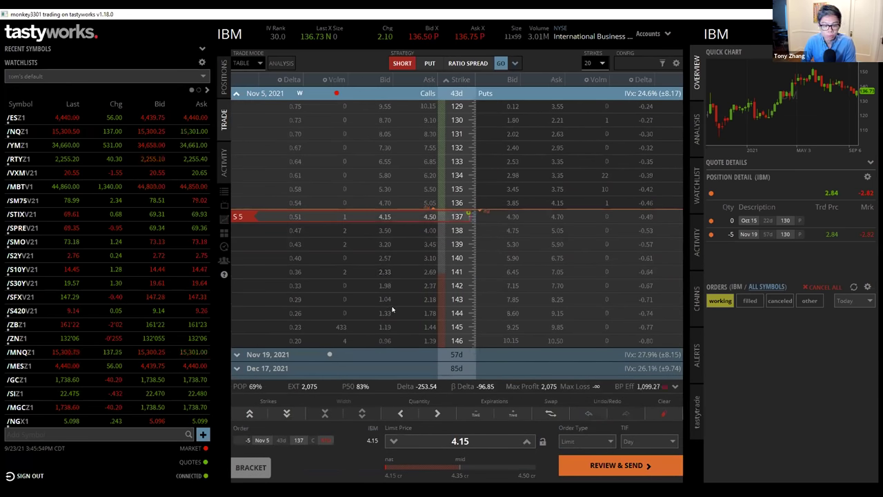
pyautogui.click(428, 313)
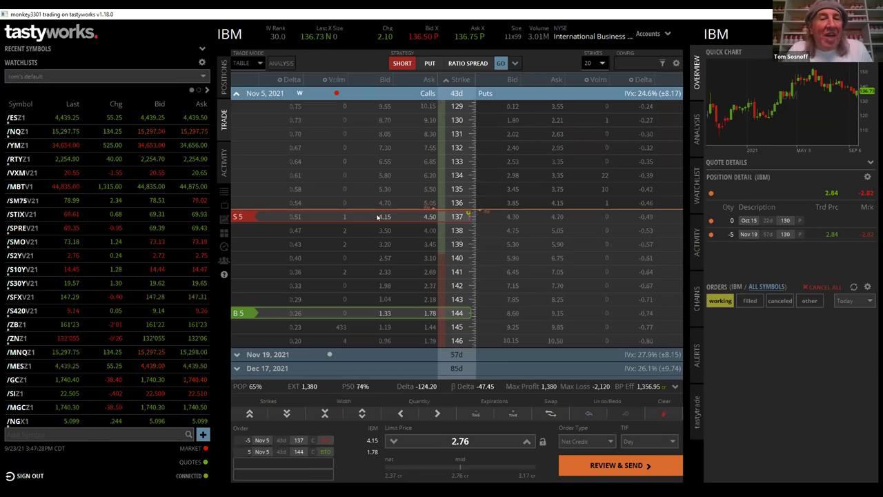
pyautogui.moveTo(378, 217); pyautogui.dragTo(392, 274)
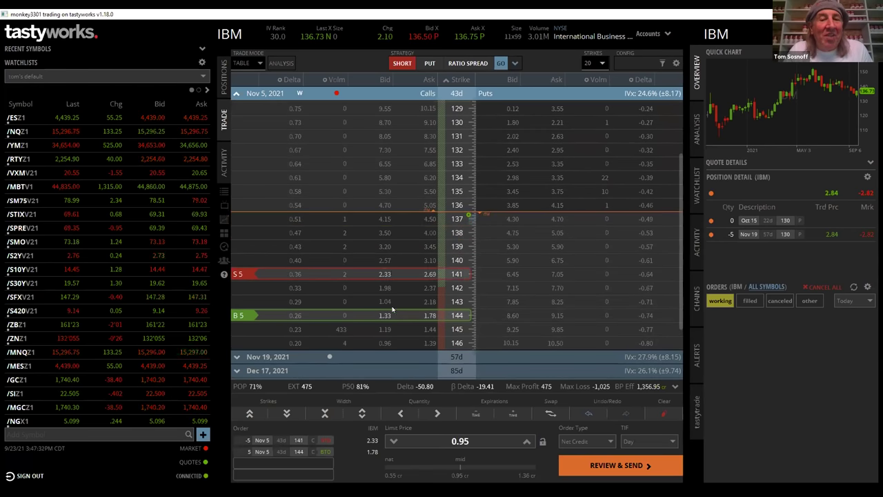
pyautogui.moveTo(395, 322); pyautogui.dragTo(402, 344)
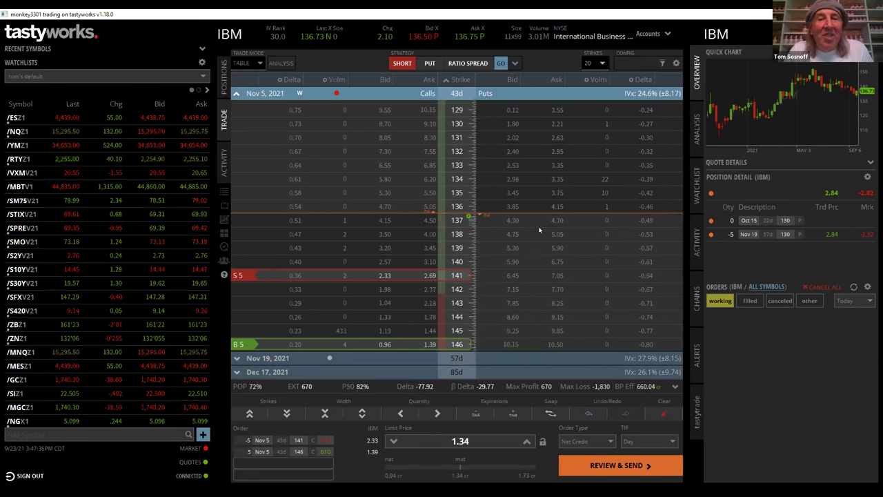
# Display all strikes of the IBM chain and move the long Nov 5 call to the 148 strike
pyautogui.click(601, 63)
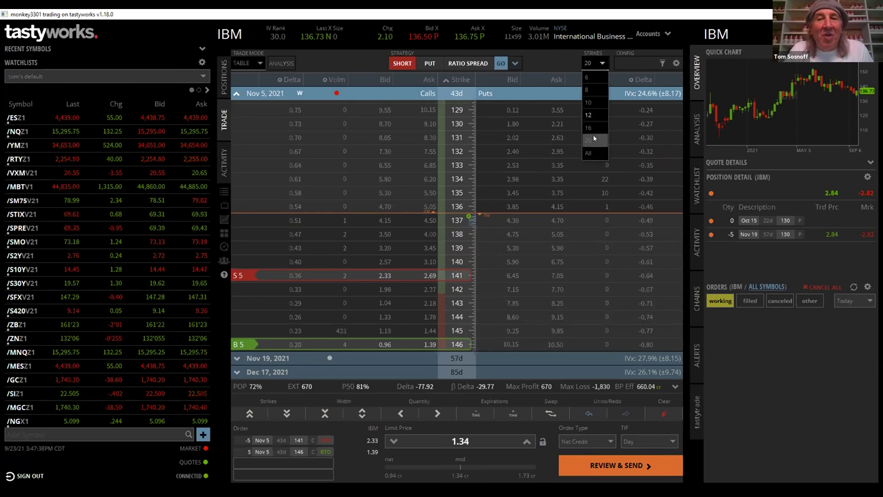
pyautogui.click(593, 154)
pyautogui.scroll(-3, 514, 259)
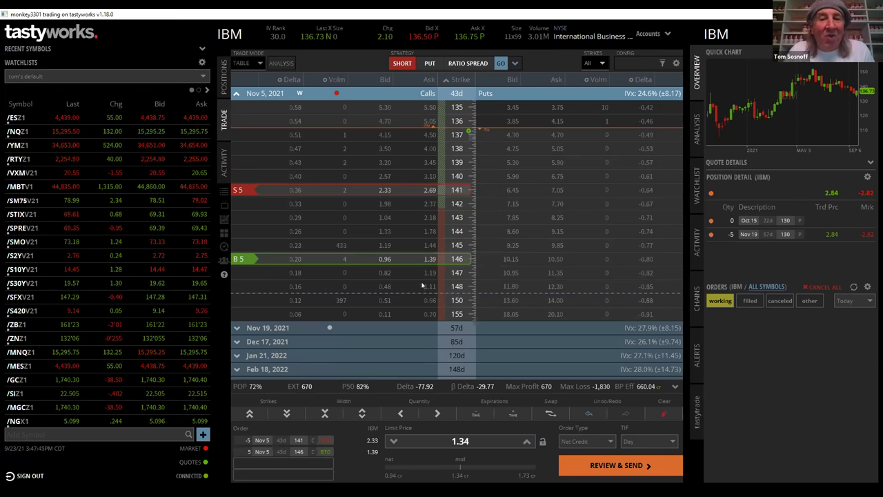
pyautogui.moveTo(410, 258); pyautogui.dragTo(416, 289)
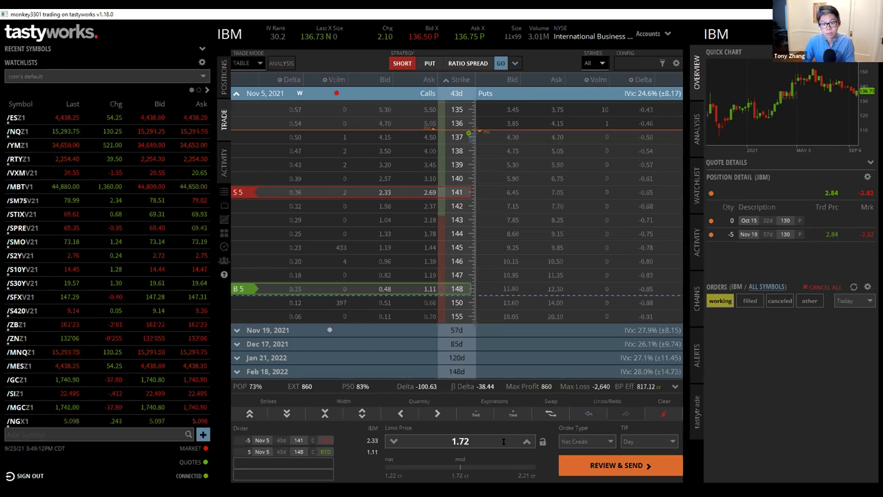
# Reduce the quantity of the IBM 141/148 call spread to 1 contract per leg
pyautogui.click(400, 413)
pyautogui.click(400, 412)
pyautogui.click(400, 413)
pyautogui.click(400, 413)
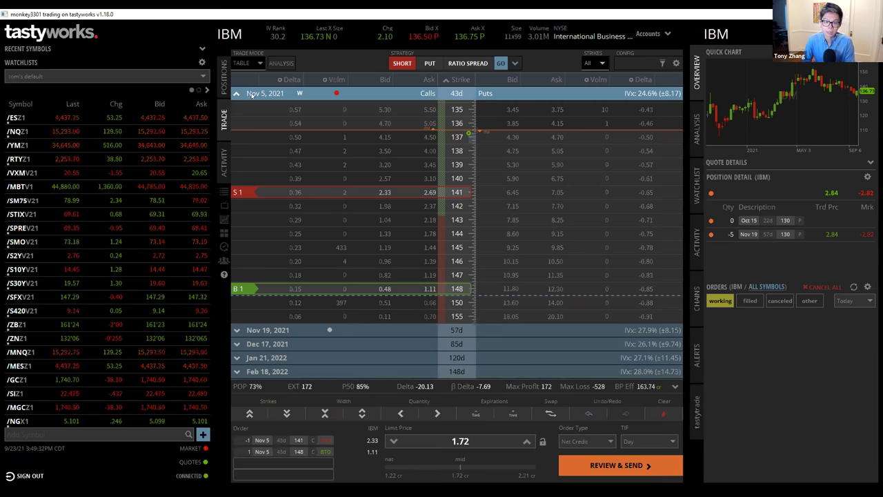
# Collapse the Nov 5 chain and load the symbol AVGO
pyautogui.click(253, 95)
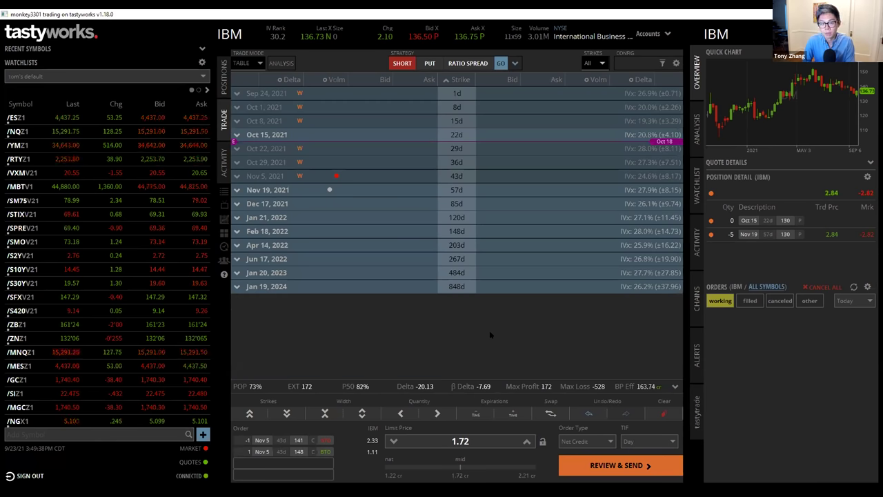
pyautogui.click(237, 32)
pyautogui.write('AVGO')
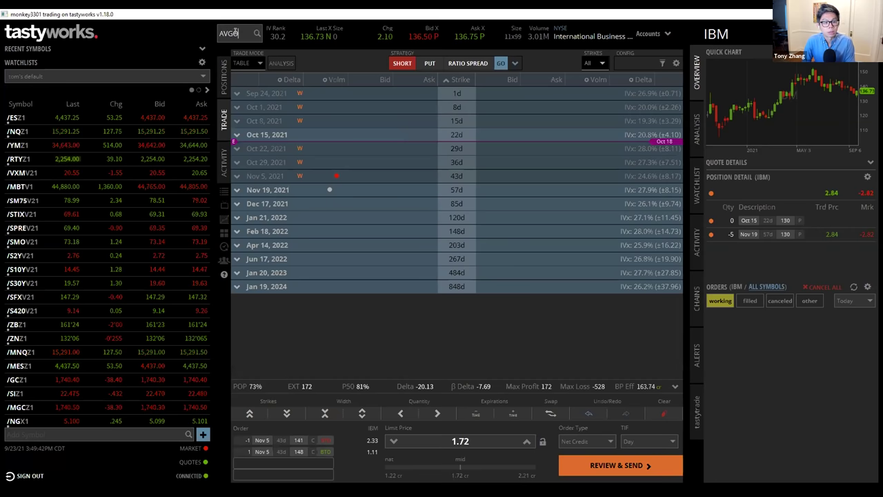
pyautogui.press('Return')
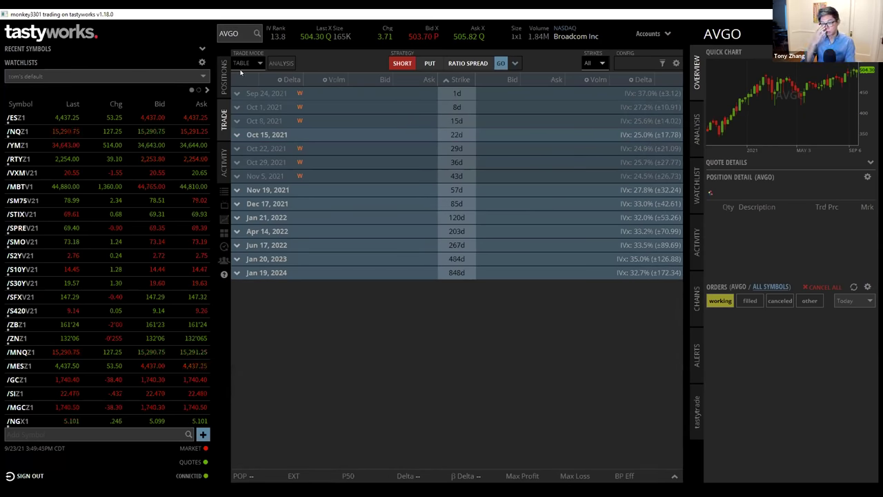
# View the AVGO daily chart, return to its option chain and expand the Nov 19, 2021 expiration
pyautogui.click(225, 218)
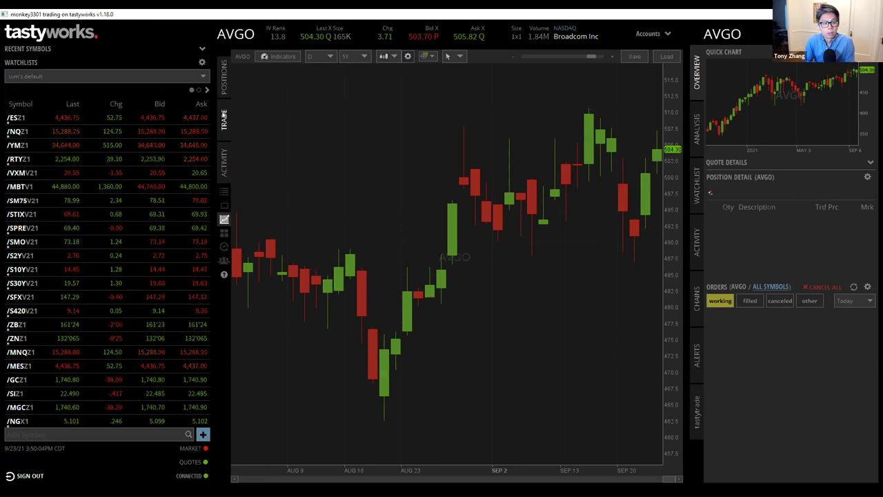
pyautogui.click(224, 116)
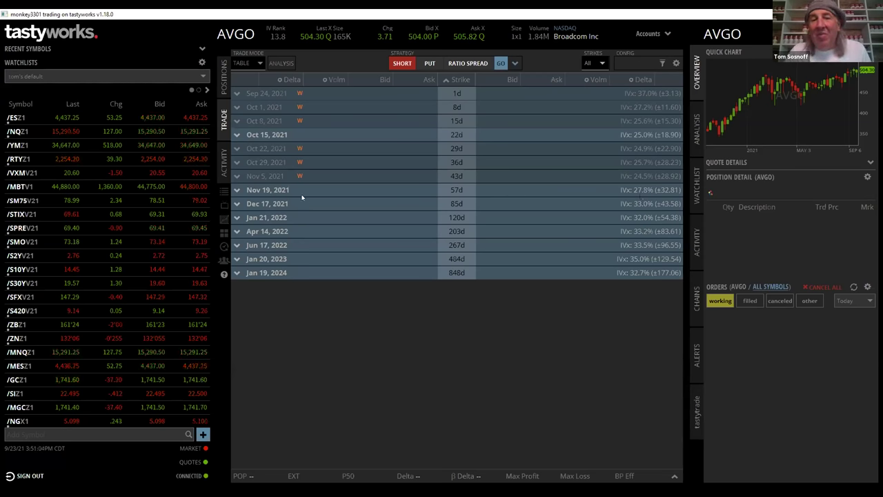
pyautogui.click(276, 191)
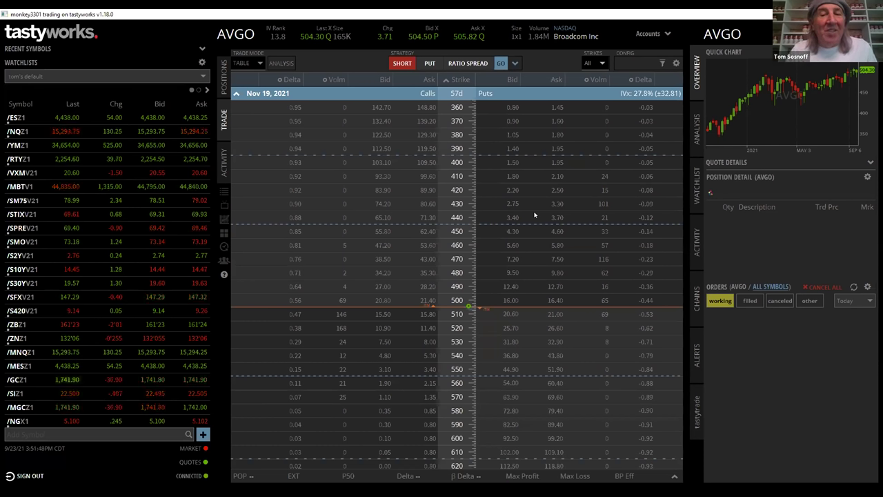
# Try a Nov 19 call debit spread, buying five 500 calls and selling five 510 calls, and clear the order
pyautogui.click(428, 300)
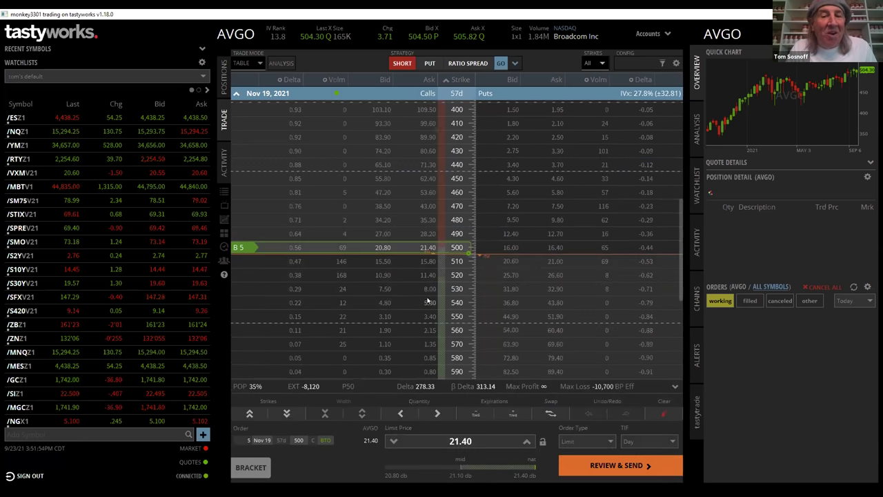
pyautogui.click(382, 261)
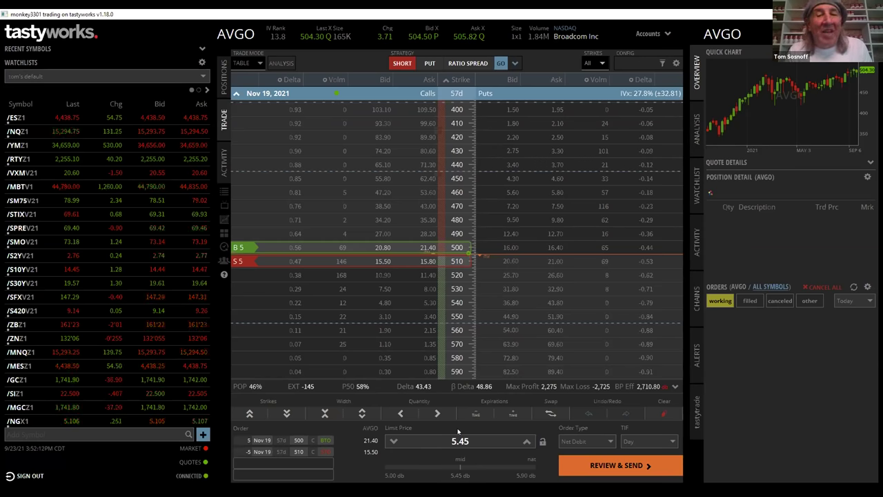
pyautogui.click(660, 413)
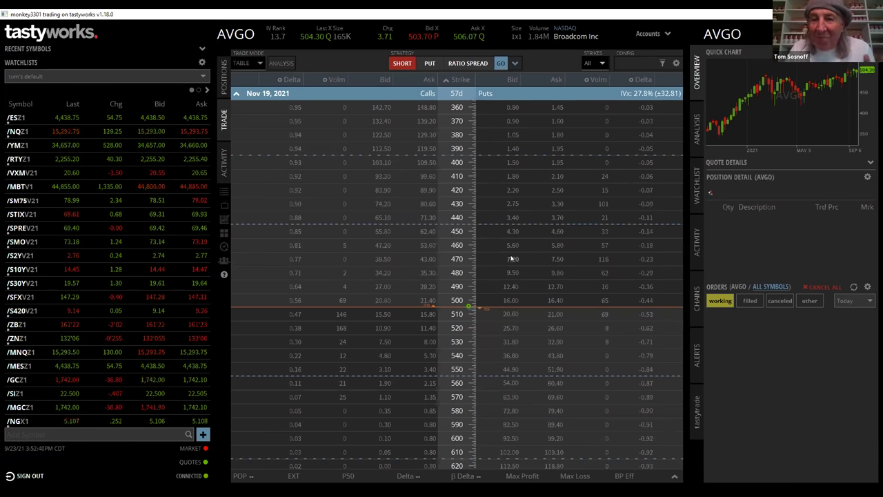
# Build a Nov 19 AVGO iron condor with a short 470 put, short 540 call, long 550 call and long 440 put
pyautogui.click(511, 258)
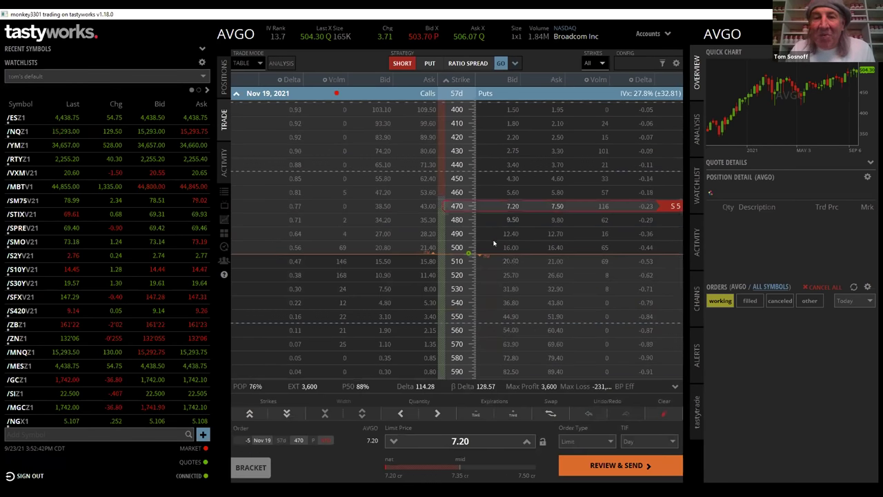
pyautogui.click(383, 303)
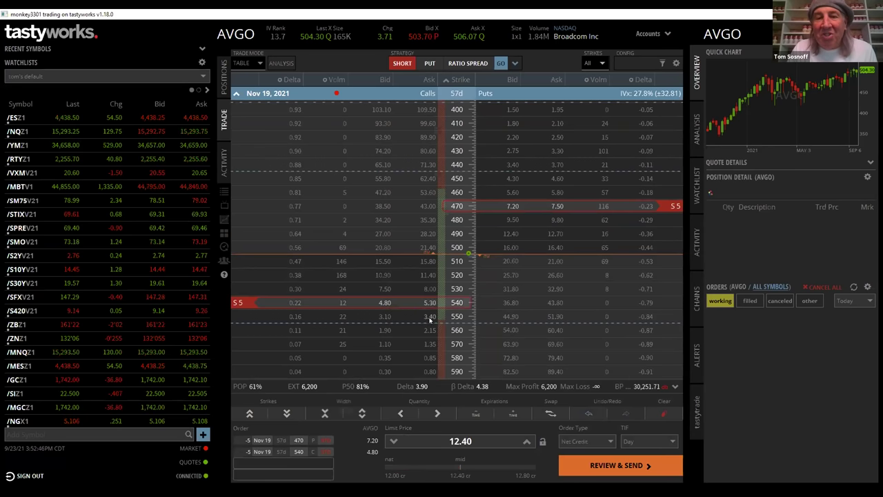
pyautogui.click(429, 317)
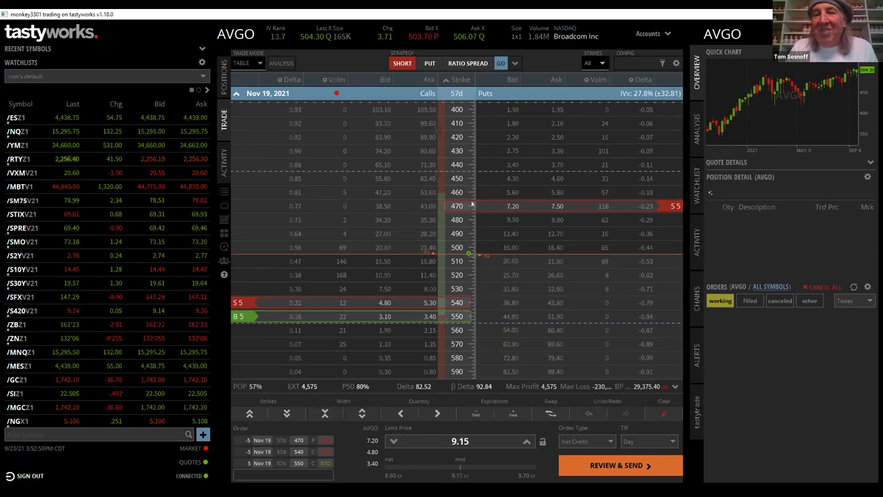
pyautogui.click(554, 192)
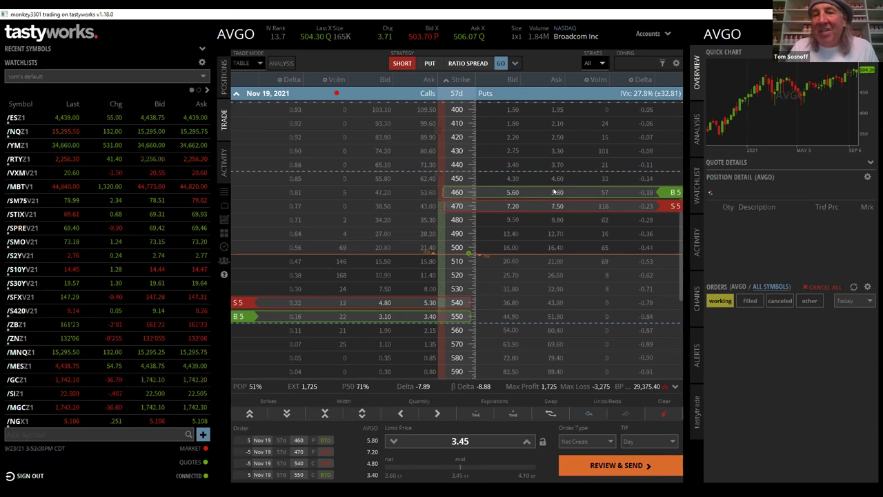
pyautogui.moveTo(554, 191); pyautogui.dragTo(556, 162)
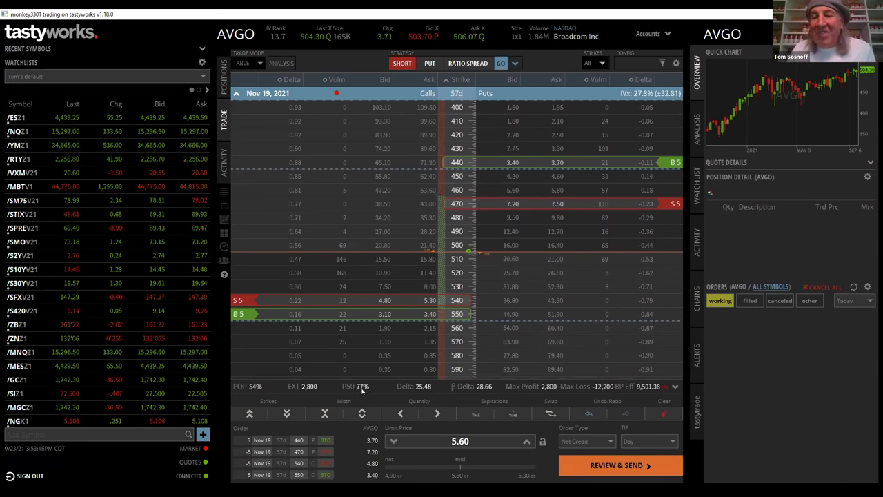
# Reduce the iron condor's quantity to 1 contract per leg
pyautogui.click(400, 412)
pyautogui.click(401, 412)
pyautogui.click(400, 413)
pyautogui.click(400, 413)
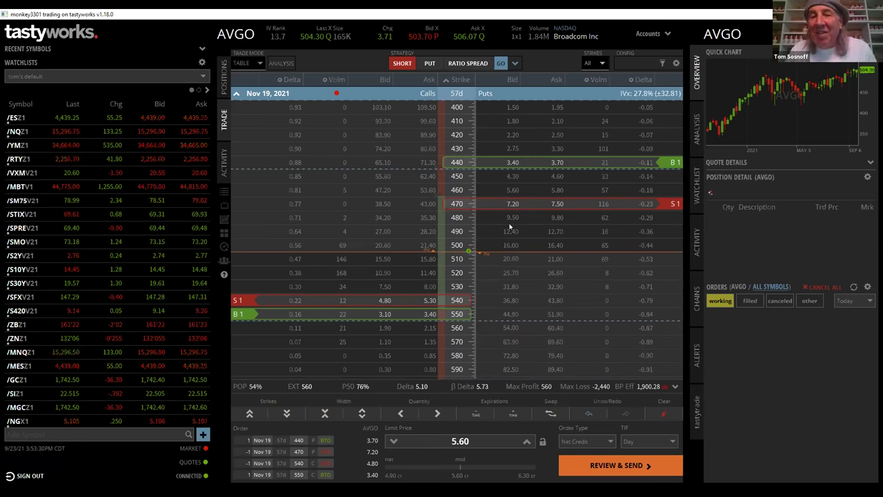
# Move the condor's short put to the 480 strike and its call spread to the 550/560 strikes
pyautogui.scroll(1, 514, 213)
pyautogui.moveTo(515, 213); pyautogui.dragTo(516, 220)
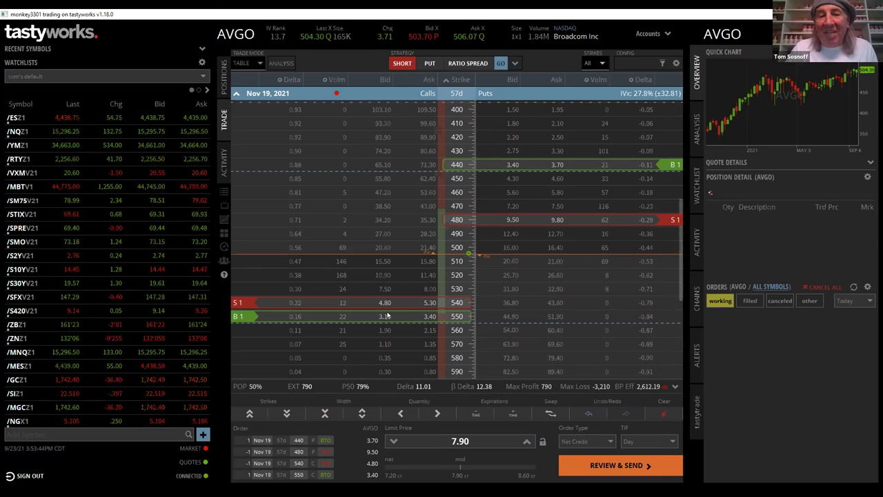
pyautogui.scroll(-1, 374, 311)
pyautogui.moveTo(388, 309); pyautogui.dragTo(390, 322)
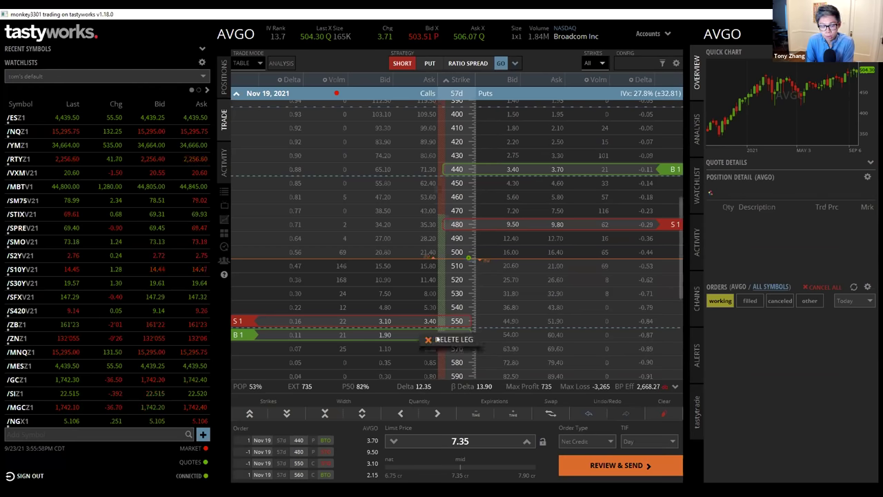
# Delete the 560 and 550 call legs to leave the 480/440 put spread, and clear the whole order
pyautogui.click(429, 335)
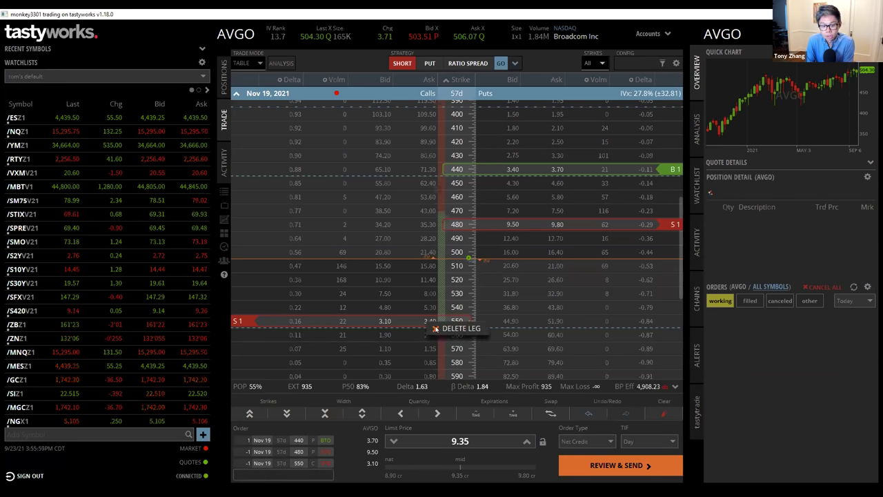
pyautogui.click(429, 321)
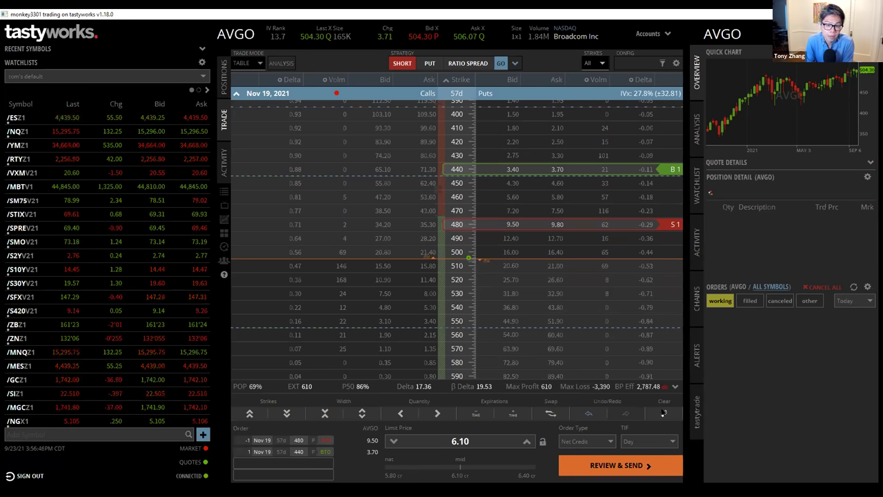
pyautogui.click(663, 412)
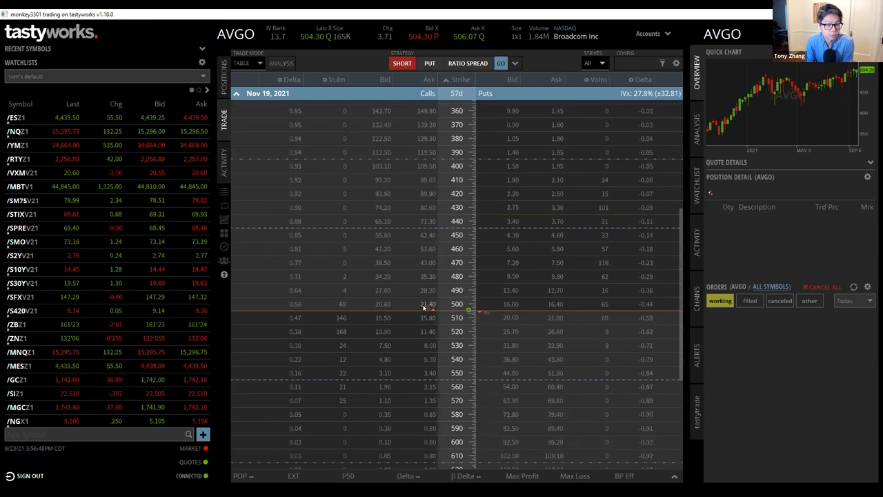
# Build a Nov 19 AVGO call order with 5 long 500 calls, 5 short 530 calls and 5 long 560 calls
pyautogui.click(424, 306)
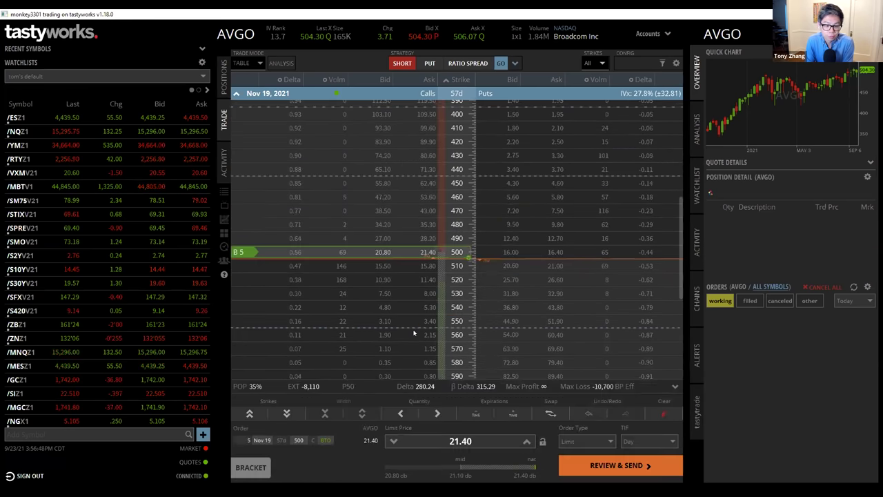
pyautogui.click(386, 293)
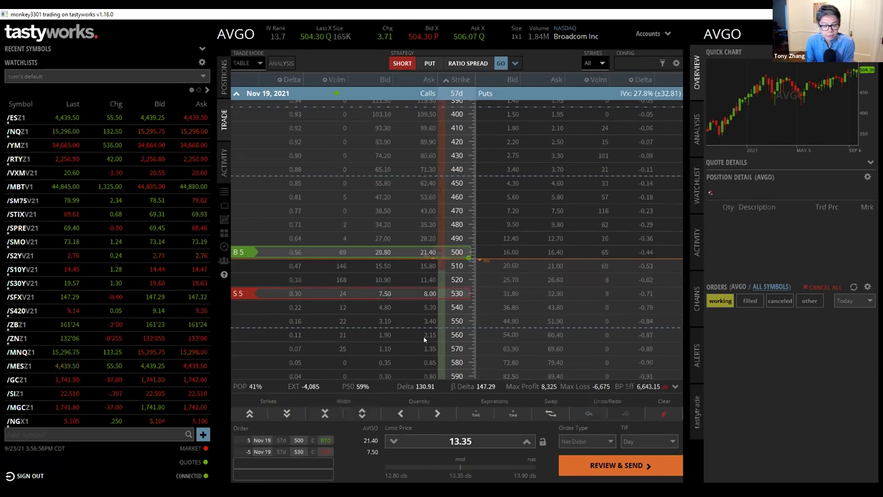
pyautogui.click(426, 336)
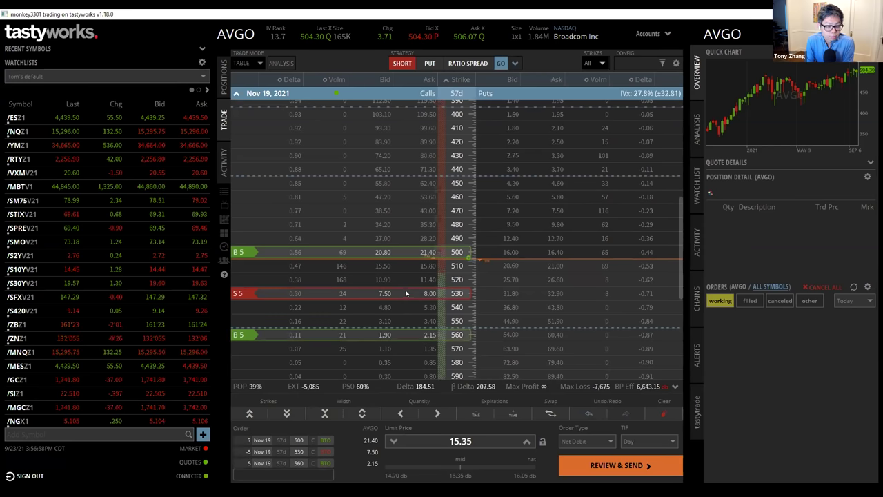
# Set the short 530 call leg to 10 contracts to form a 500/530/560 call butterfly
pyautogui.click(407, 294)
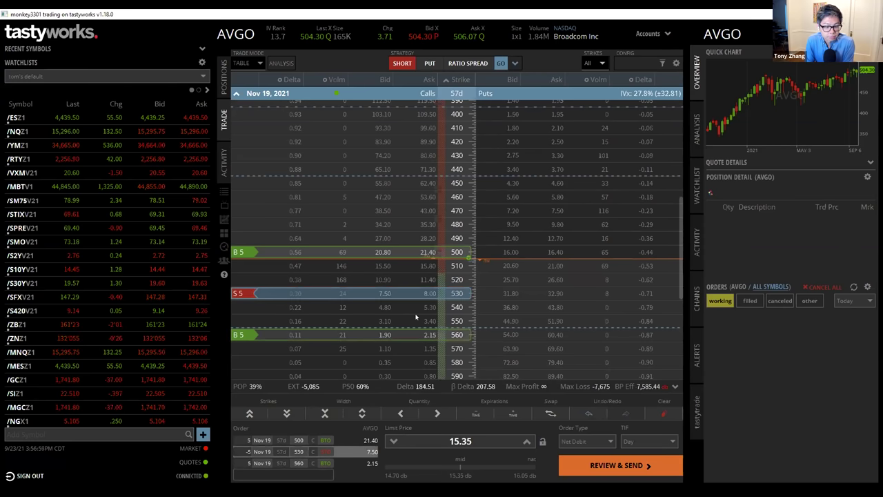
pyautogui.click(437, 412)
pyautogui.click(436, 412)
pyautogui.click(437, 413)
pyautogui.click(401, 412)
pyautogui.click(401, 413)
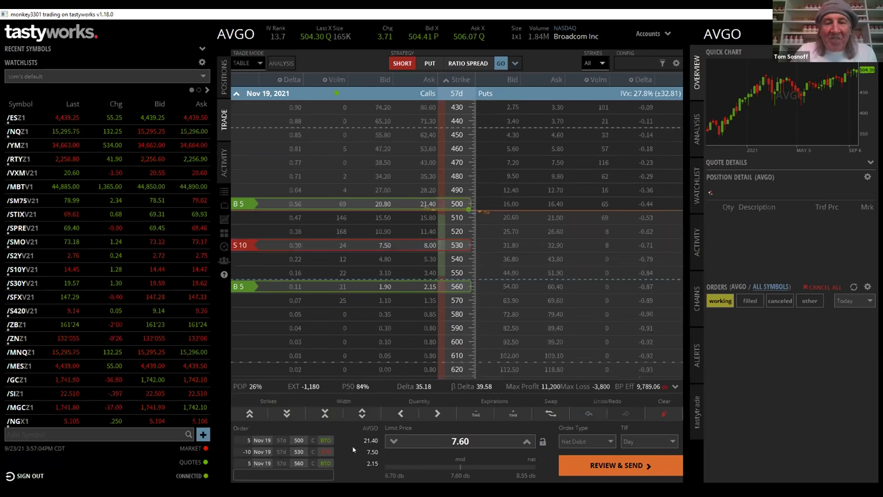
# Scale the whole butterfly down to 1 long 500 call, 2 short 530 calls and 1 long 560 call
pyautogui.click(402, 413)
pyautogui.click(402, 412)
pyautogui.click(403, 413)
pyautogui.click(402, 413)
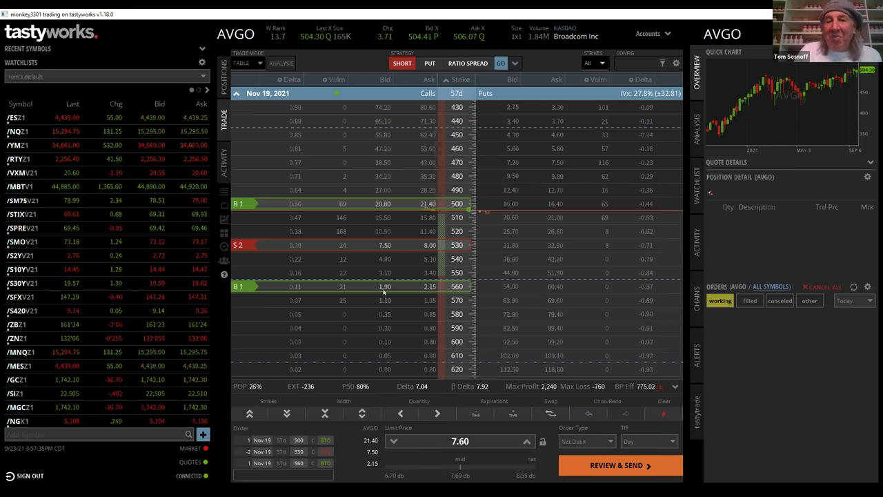
pyautogui.moveTo(384, 291)
pyautogui.mouseDown()
pyautogui.moveTo(385, 356)
pyautogui.moveTo(384, 296)
pyautogui.mouseUp()
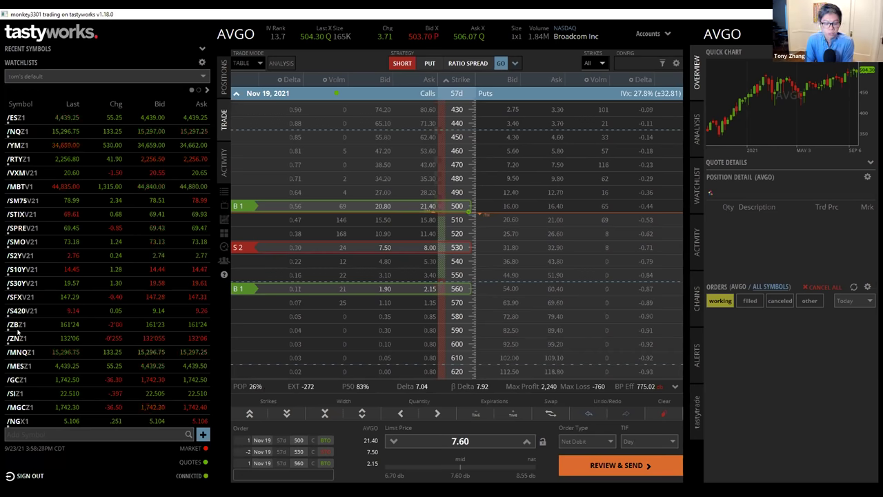
# Collapse the Nov 19, 2021 expiration and look up the symbol COST
pyautogui.click(252, 92)
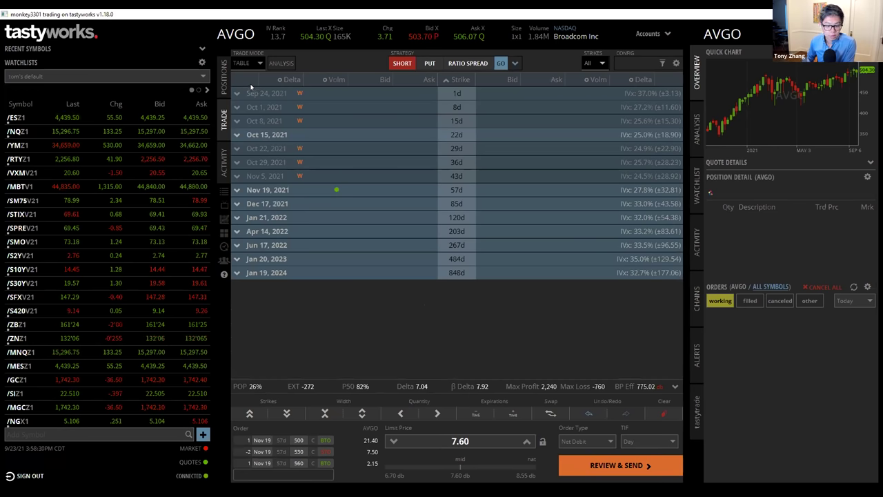
pyautogui.click(241, 33)
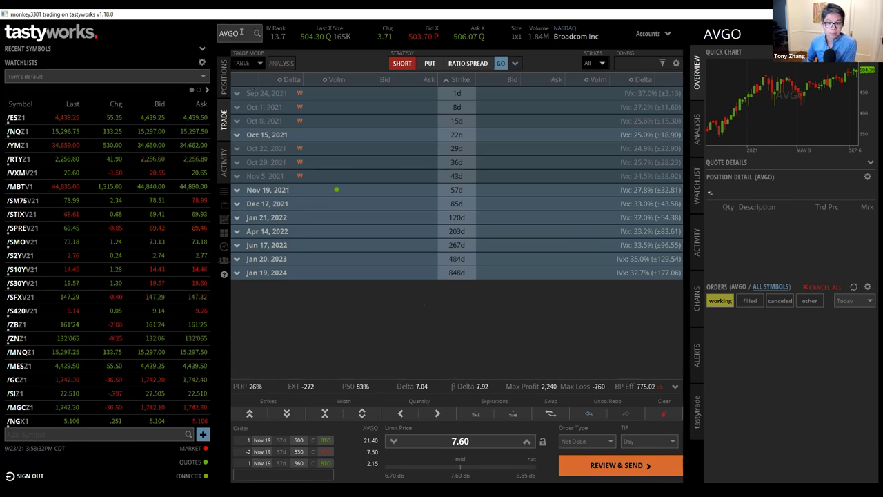
pyautogui.write('COST')
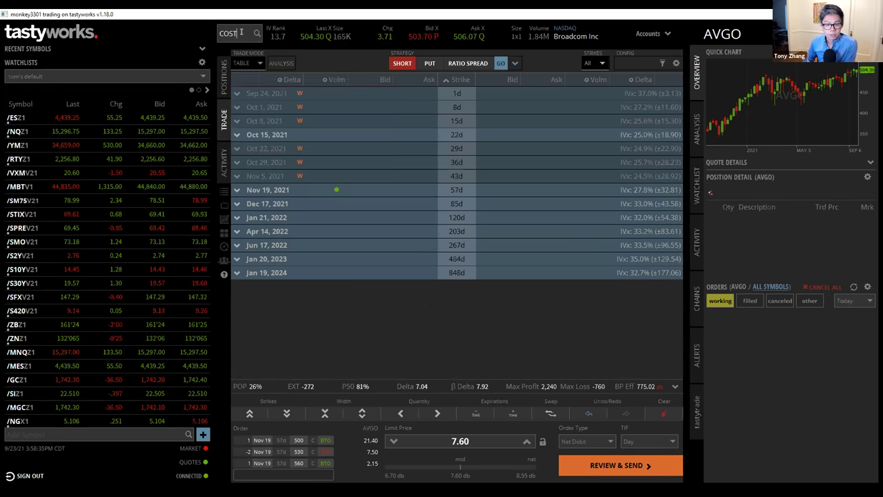
pyautogui.press('Return')
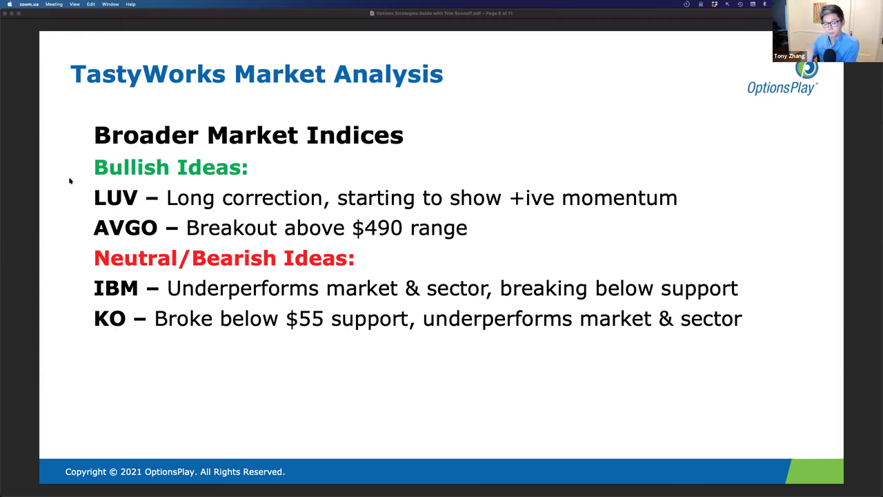
# Switch to the Options Strategies Guide PDF in Preview and advance to the tastyworks Questions slide
pyautogui.click(375, 161)
pyautogui.press('Down')
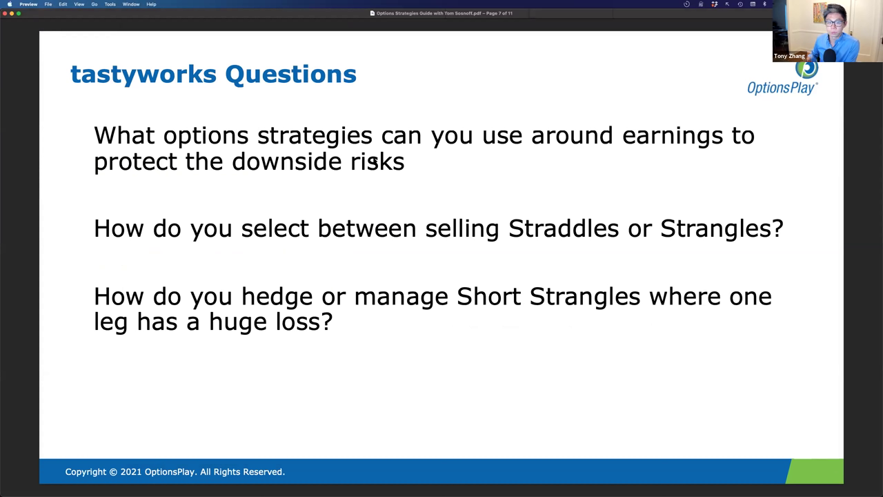